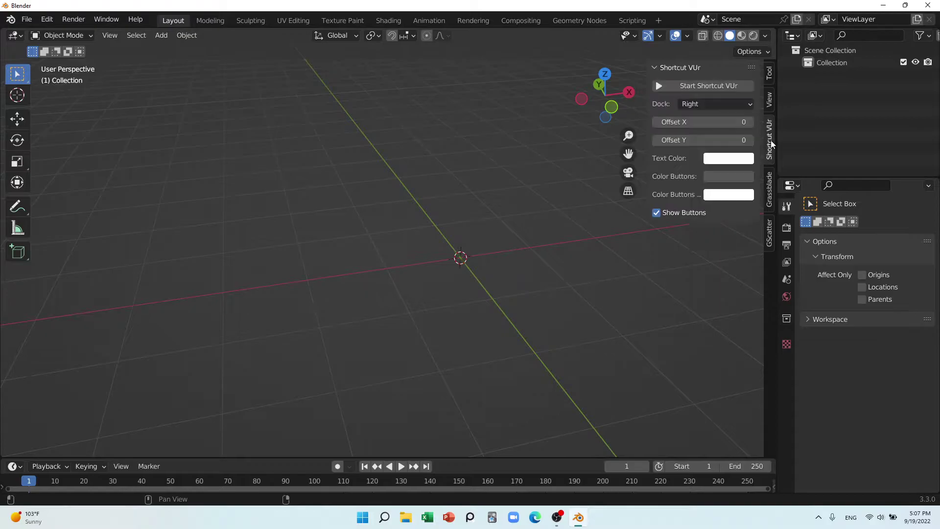
Step: Hide the viewport sidebar and add a mesh cube at the world origin
key(n)
middle_drag(512, 304, 440, 301)
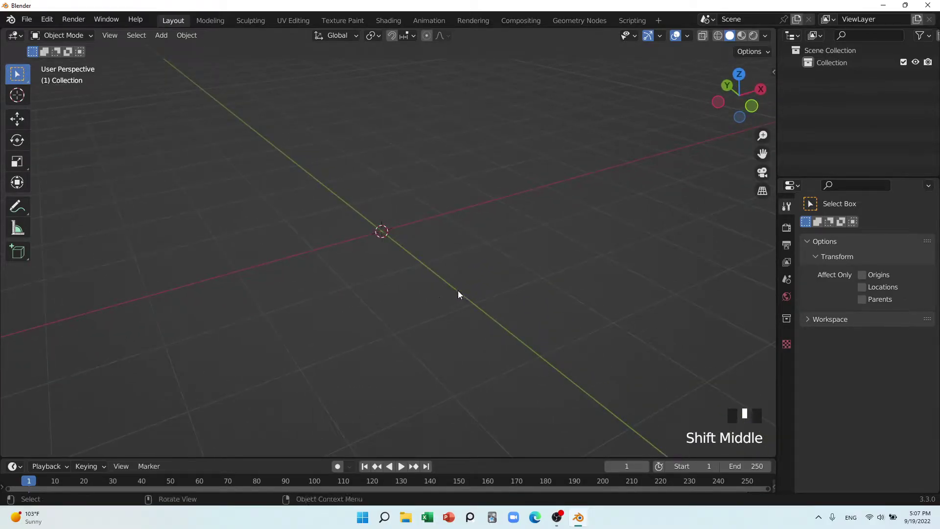
key(shift+a)
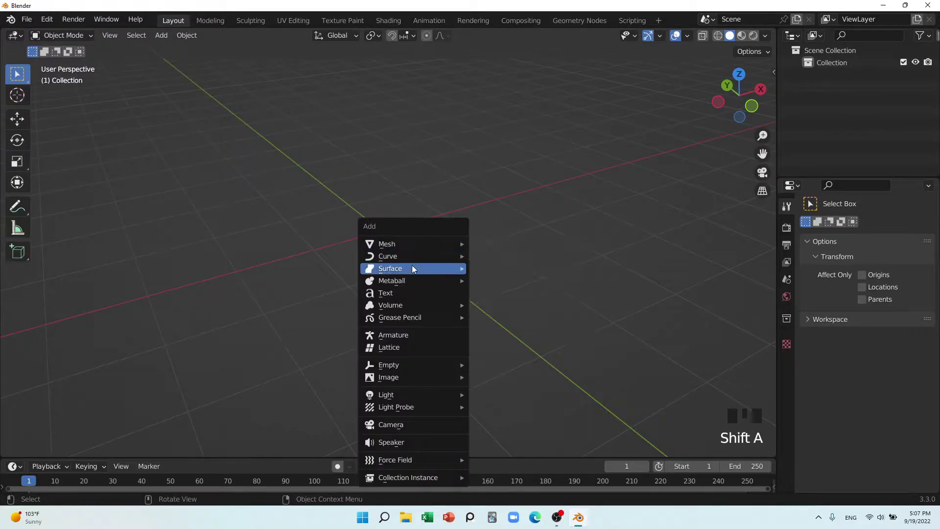
mouse_move(399, 244)
click(505, 256)
scroll(337, 310, down, 4)
middle_drag(337, 310, 431, 327)
shift+middle_drag(432, 328, 339, 259)
mouse_move(398, 289)
middle_down()
mouse_move(472, 294)
mouse_move(388, 273)
middle_up()
shift+middle_drag(388, 274, 379, 334)
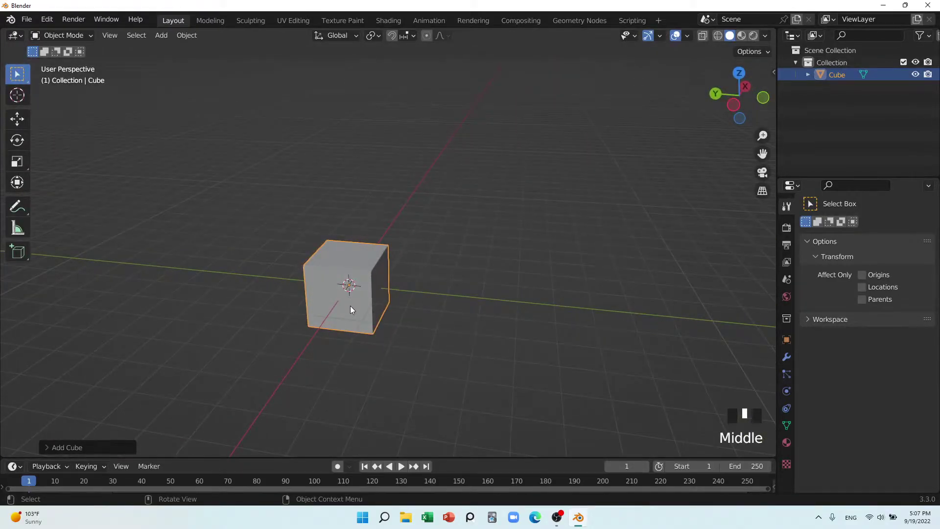
Step: Duplicate the cube and move the copy along the X axis until it sits directly beside the original
key(shift+d)
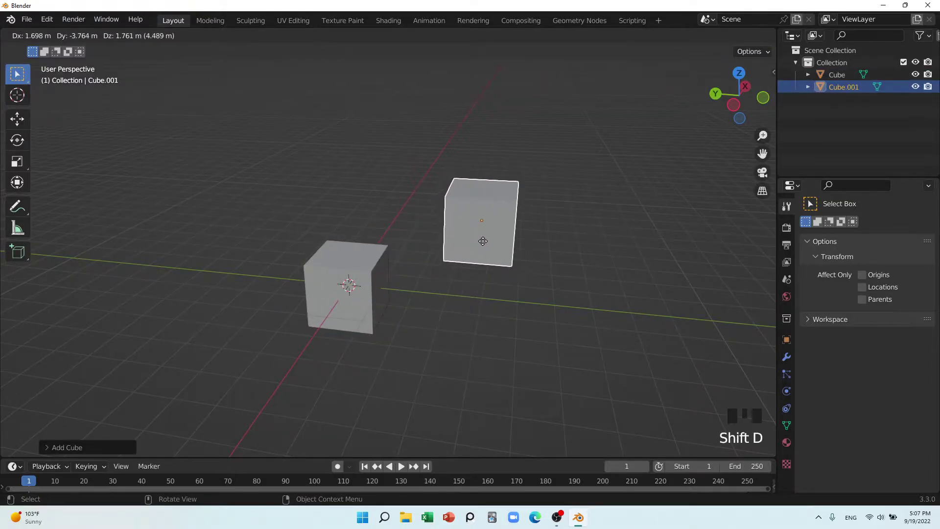
right_click(483, 241)
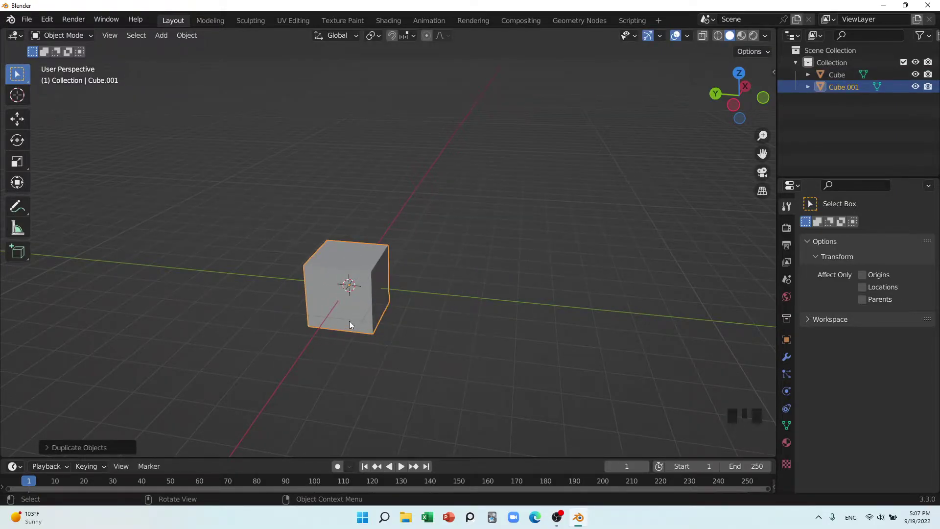
key(g)
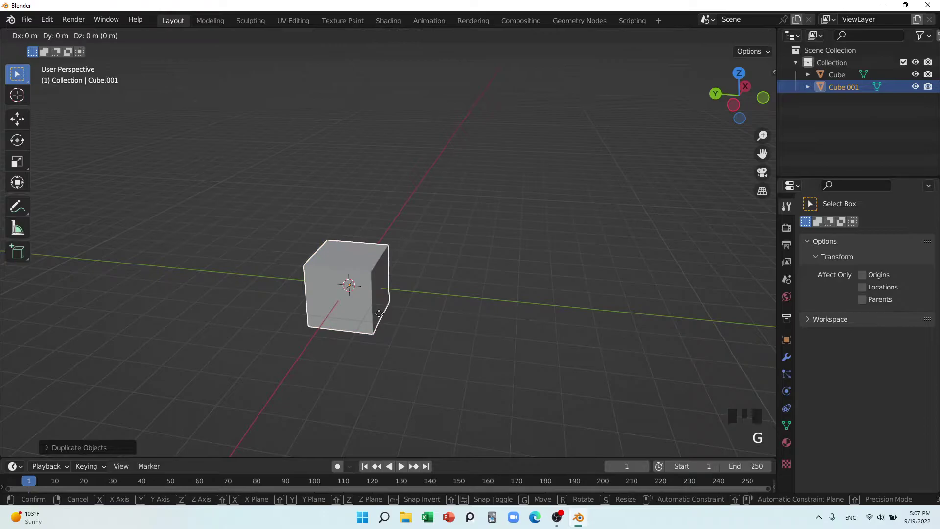
key(x)
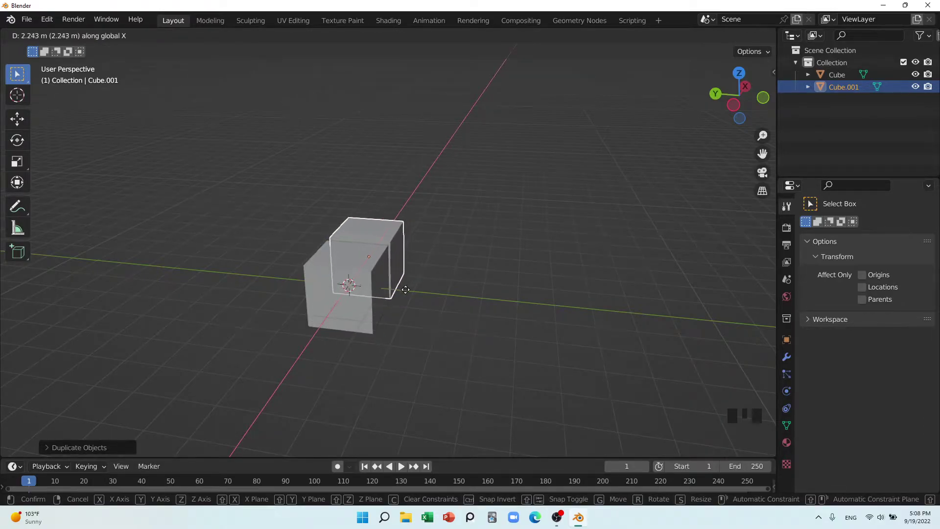
click(402, 290)
middle_drag(434, 297, 339, 294)
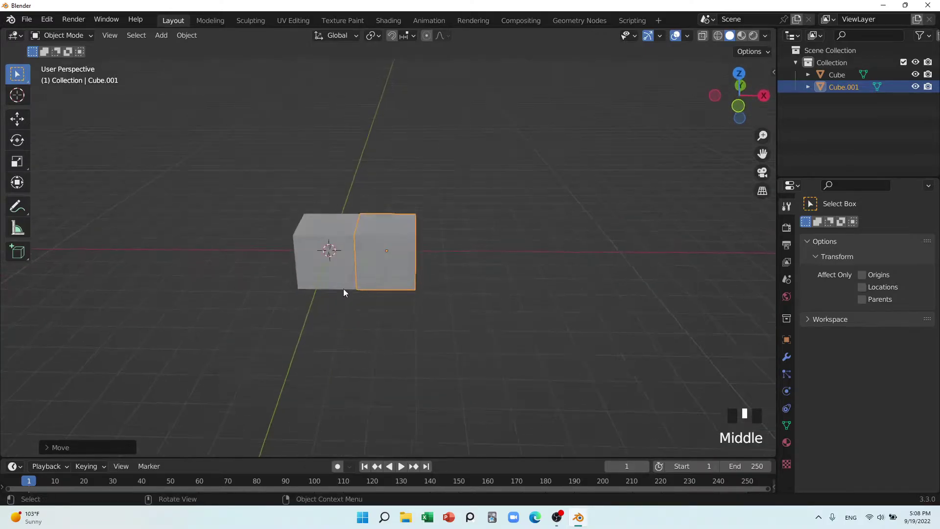
scroll(368, 296, up, 3)
middle_drag(396, 297, 300, 324)
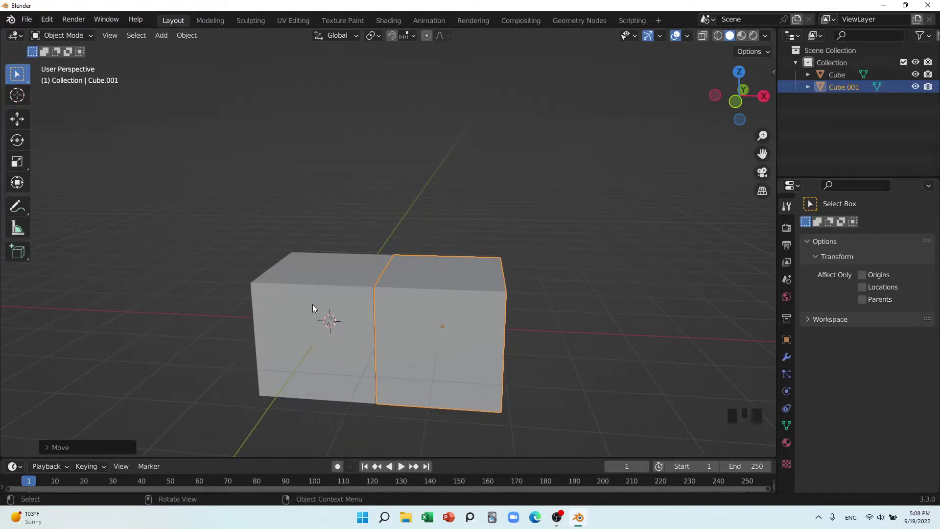
Step: Add an Array modifier to the original cube at the origin
click(313, 304)
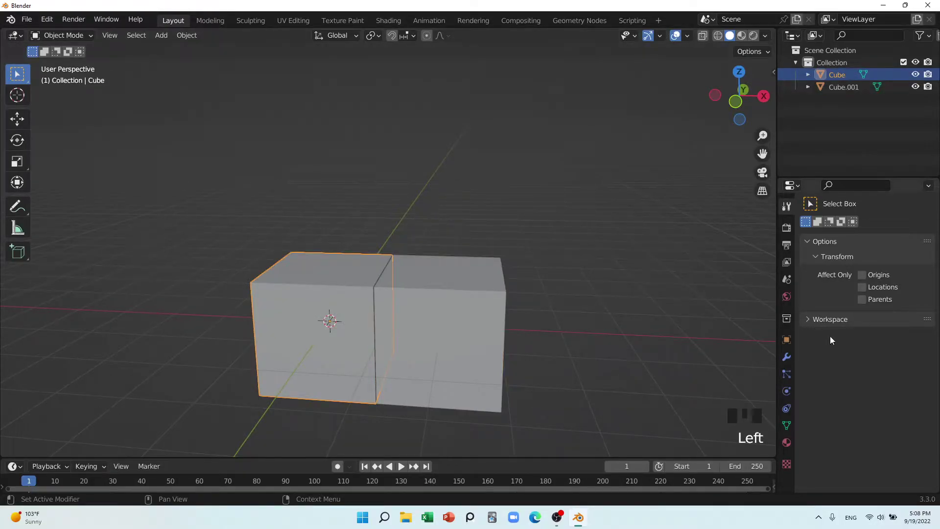
click(786, 360)
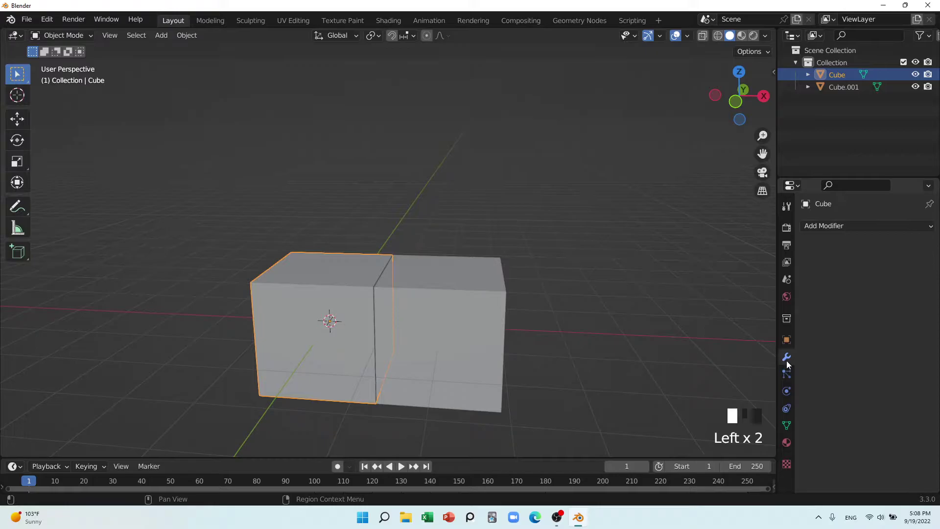
click(820, 226)
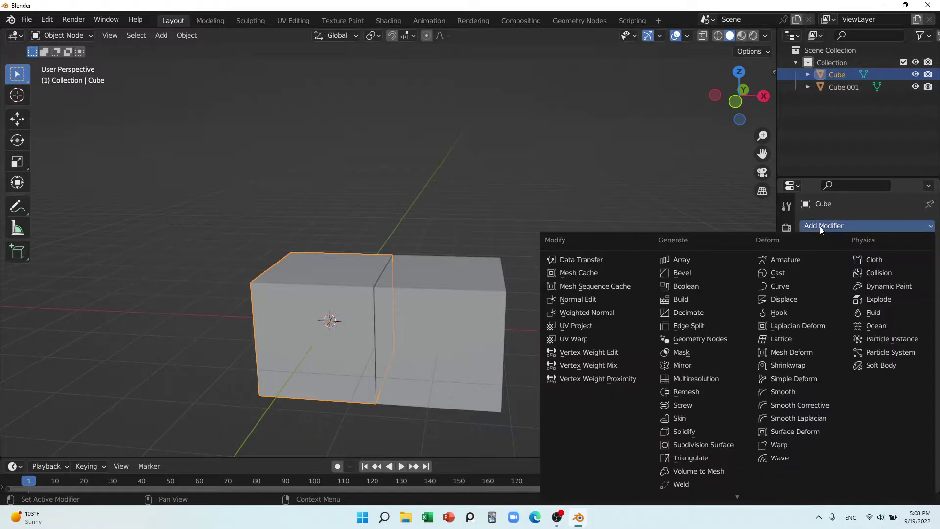
click(677, 262)
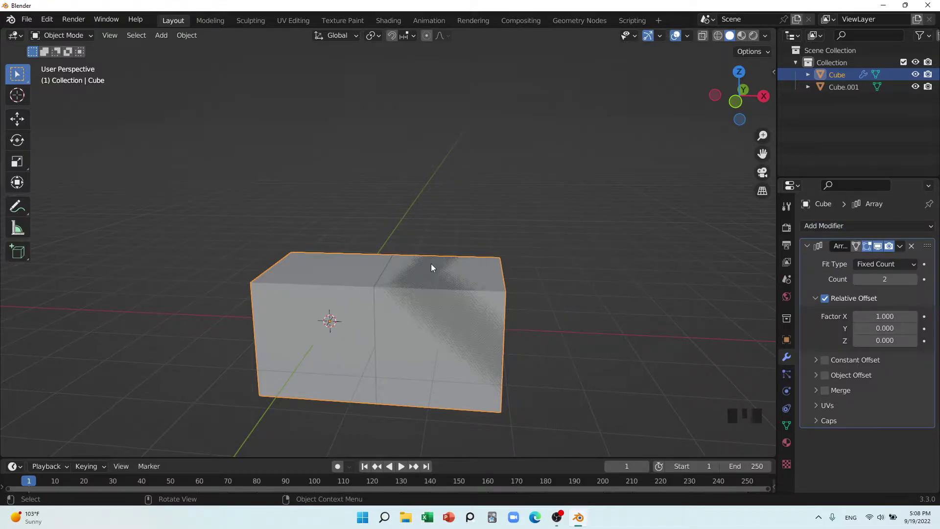
scroll(542, 366, down, 2)
middle_drag(556, 369, 548, 372)
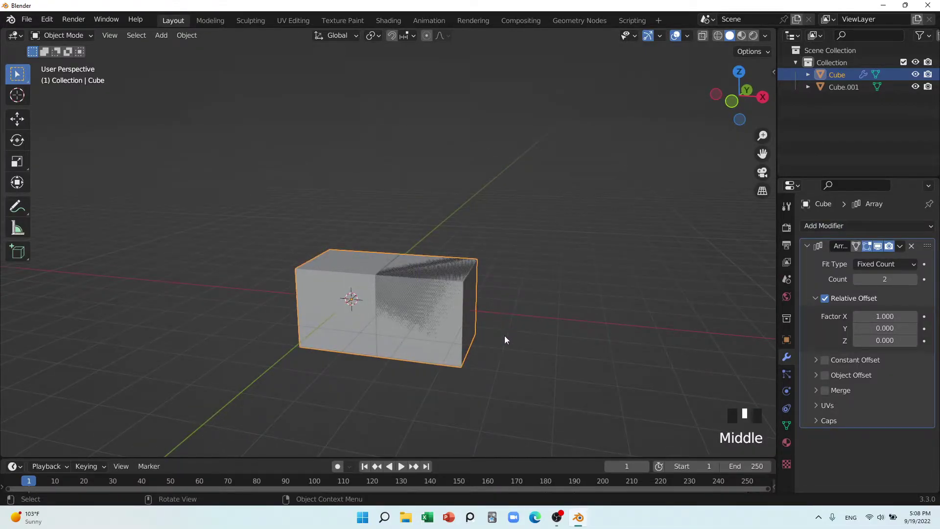
Step: Try to lift the arrayed cube away from the separate duplicate, and cancel the move
click(417, 288)
click(343, 286)
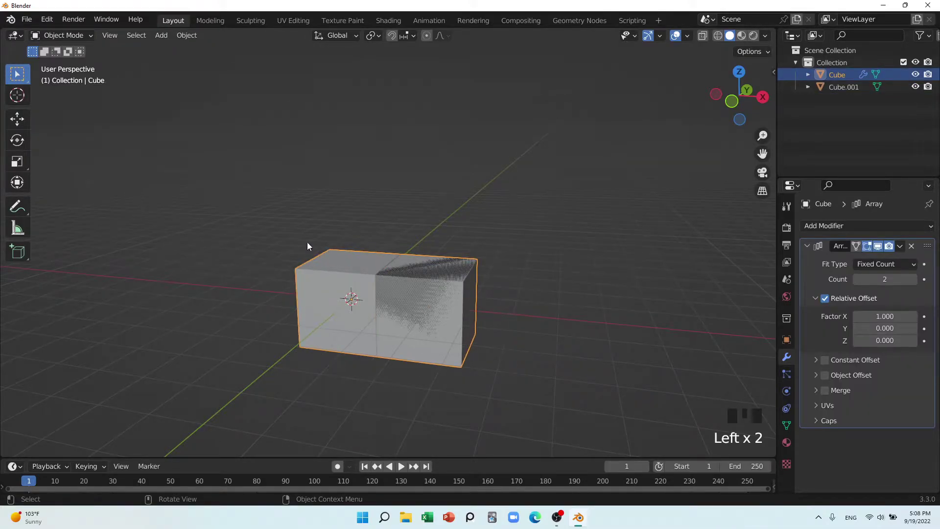
key(g)
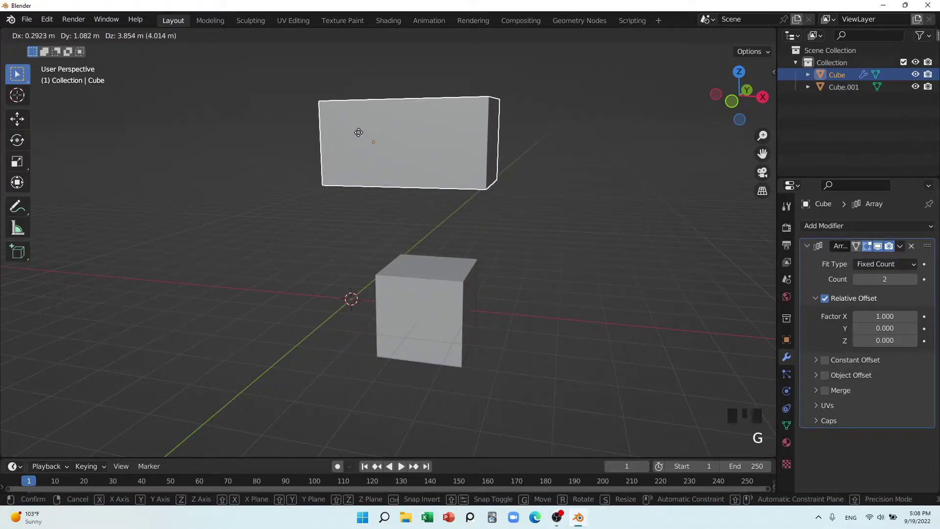
right_click(359, 132)
middle_drag(459, 302, 484, 339)
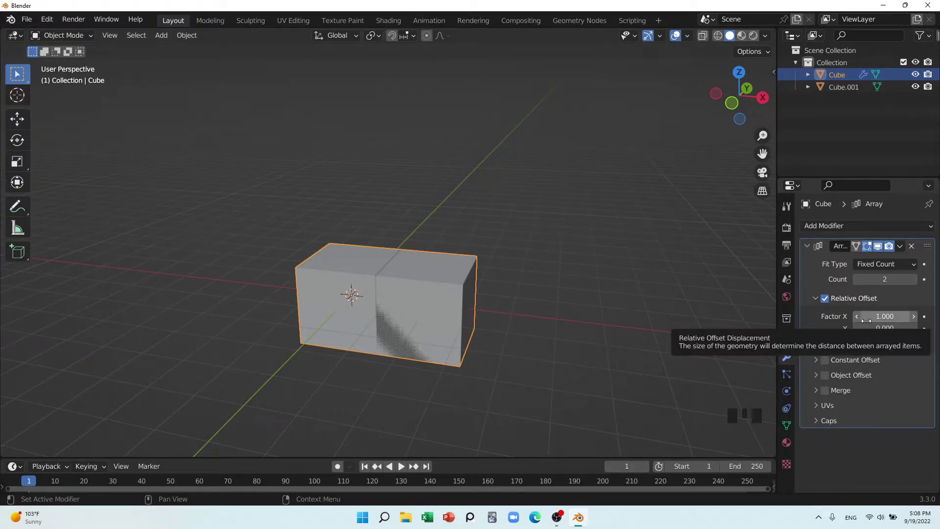
Step: Annotate the seam between the cubes, number them 1 and 2, outline the pair, and erase the annotations
middle_drag(418, 393, 425, 384)
key(d)
key(d)
mouse_move(392, 224)
mouse_down()
mouse_move(378, 284)
mouse_move(385, 391)
mouse_up()
drag(333, 257, 336, 285)
drag(410, 269, 441, 285)
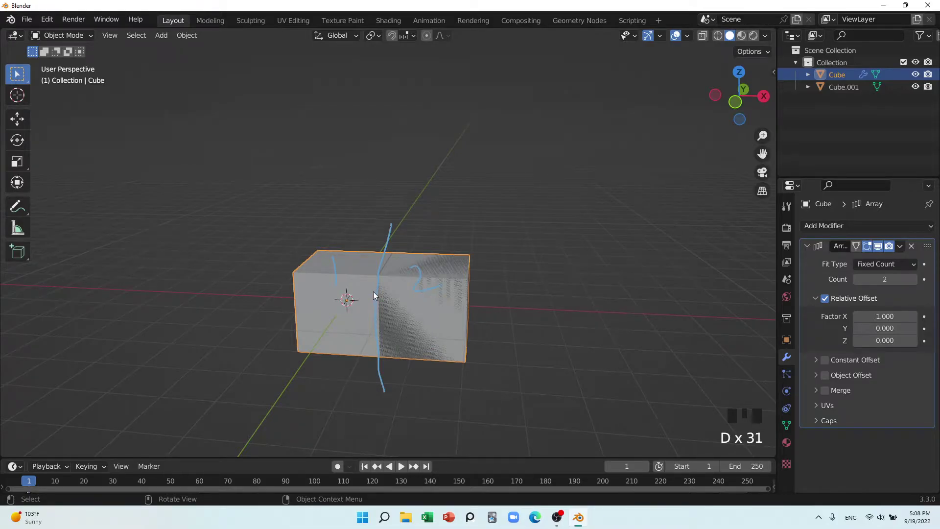
mouse_move(473, 253)
mouse_down()
mouse_move(288, 350)
mouse_move(497, 219)
mouse_up()
mouse_move(507, 274)
mouse_down()
mouse_move(444, 310)
mouse_move(463, 312)
mouse_up()
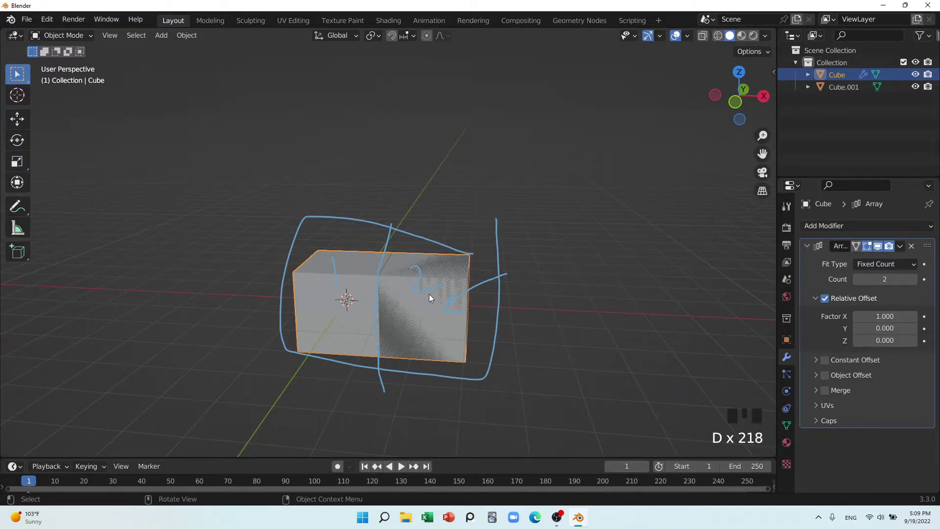
mouse_move(439, 311)
right_down()
mouse_move(507, 299)
mouse_move(496, 283)
mouse_move(486, 295)
mouse_move(369, 256)
mouse_move(348, 292)
right_up()
scroll(493, 288, down, 20)
middle_drag(495, 299, 498, 300)
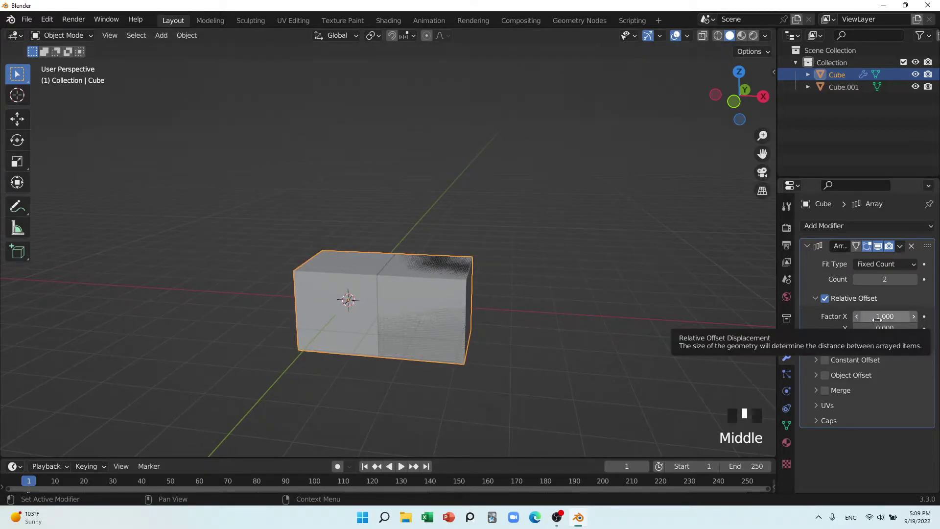
Step: Try an Array count of 4 on the original cube and return the count to 2
click(913, 279)
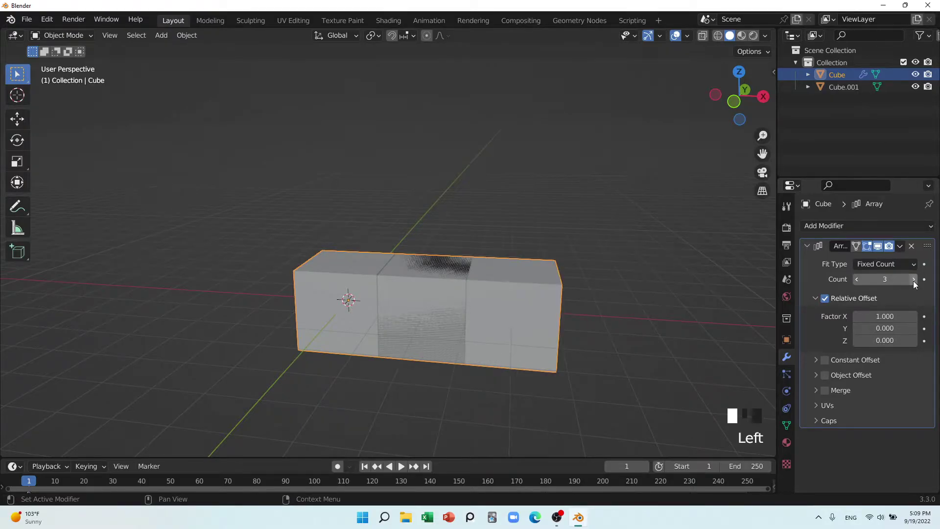
click(913, 279)
click(420, 285)
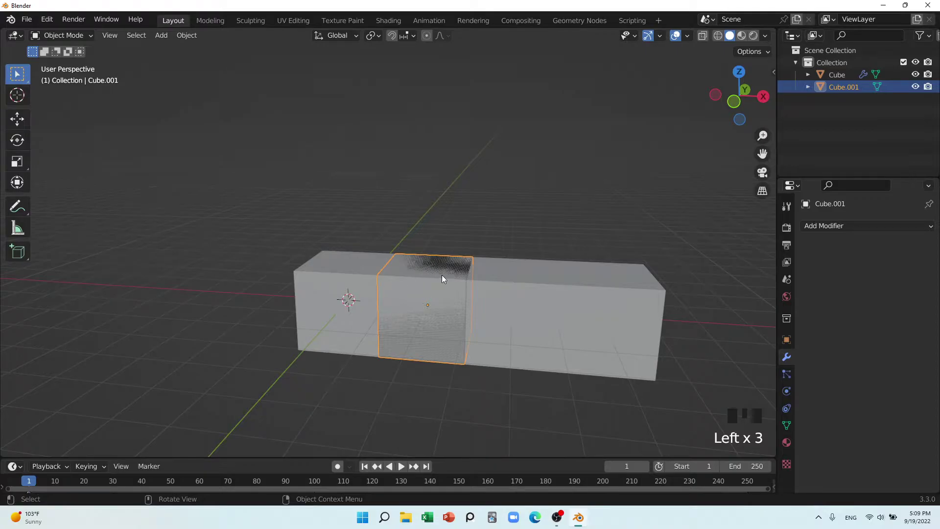
click(345, 284)
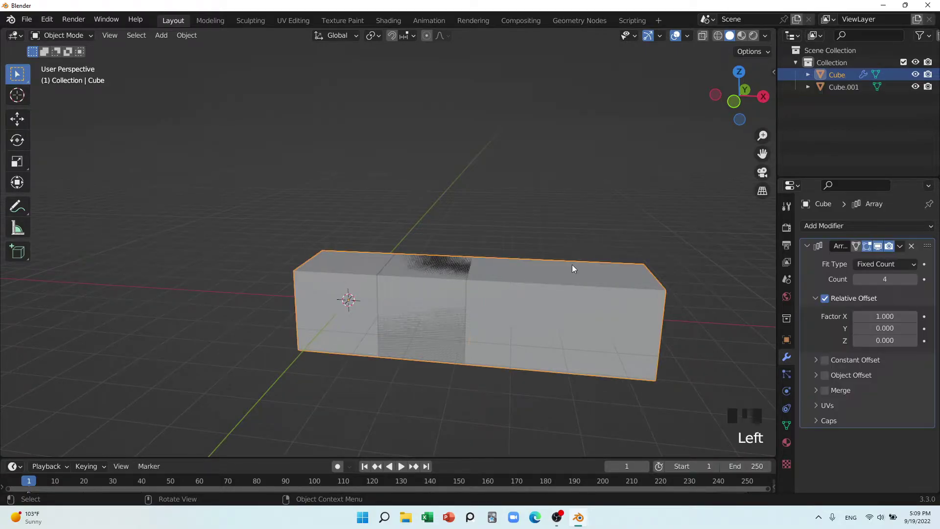
click(858, 281)
click(858, 281)
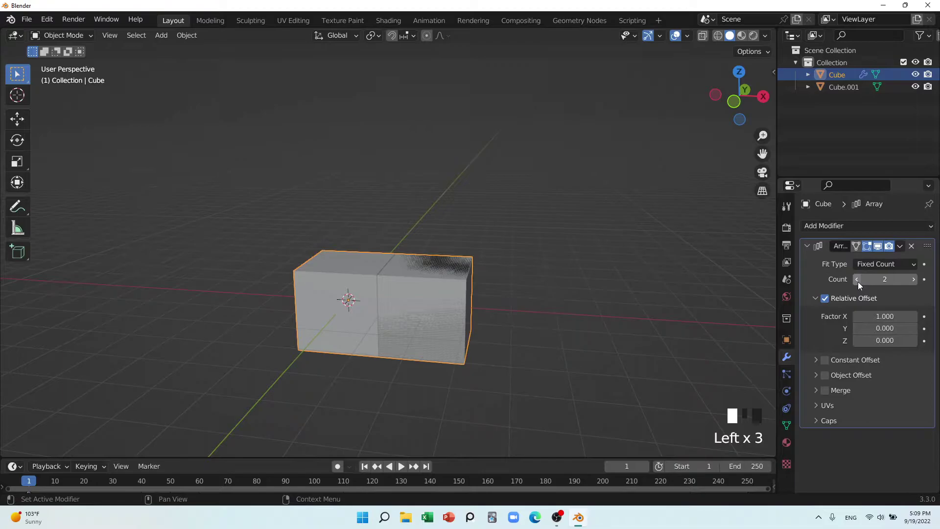
click(905, 265)
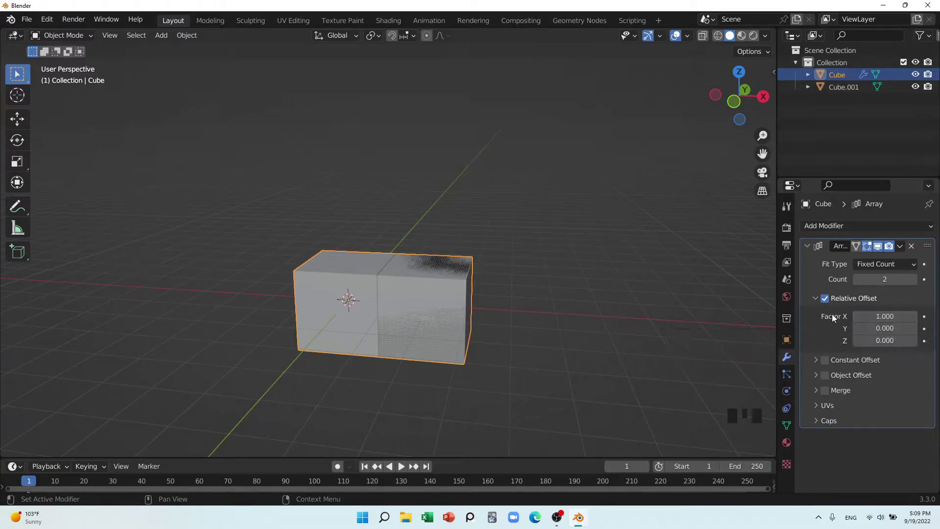
Step: Set the Array modifier's relative offset Factor X to 0
click(886, 315)
text(0)
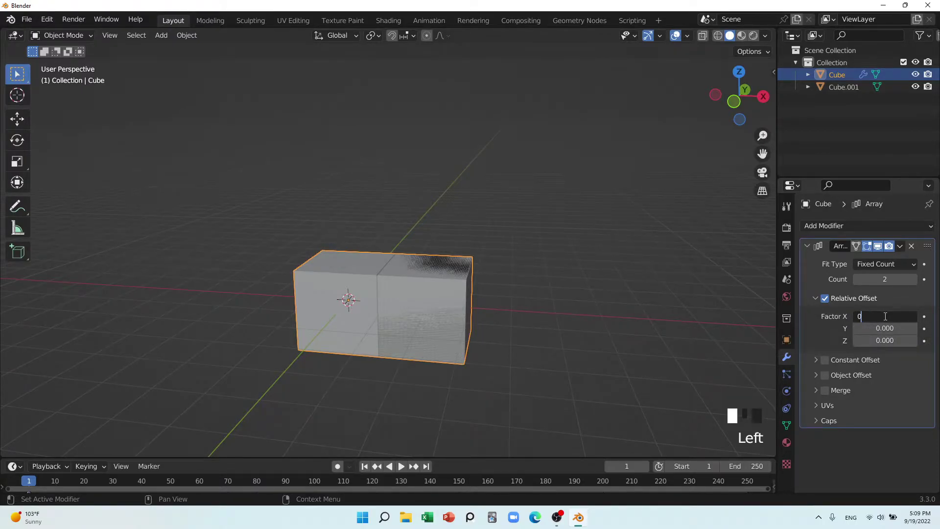
key(Return)
scroll(298, 285, up, 3)
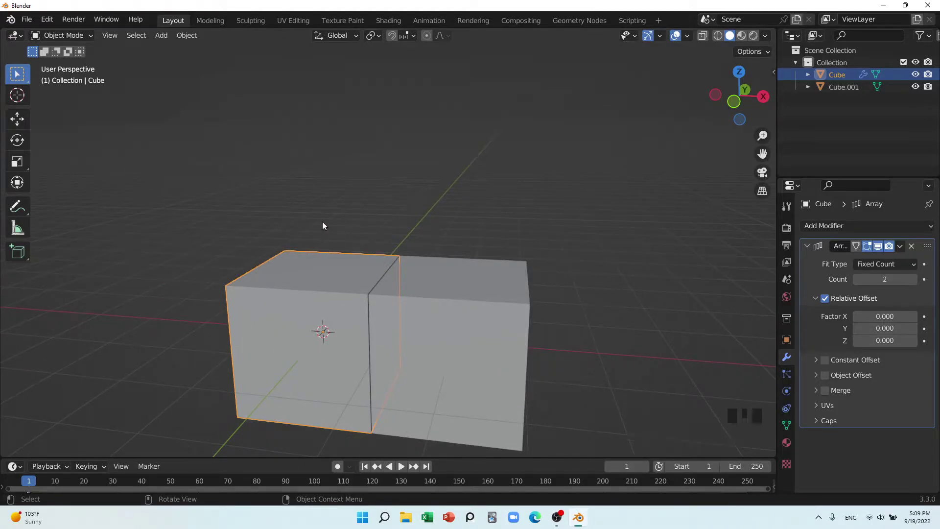
scroll(330, 234, down, 3)
mouse_move(329, 259)
middle_down()
mouse_move(326, 274)
mouse_move(316, 269)
middle_up()
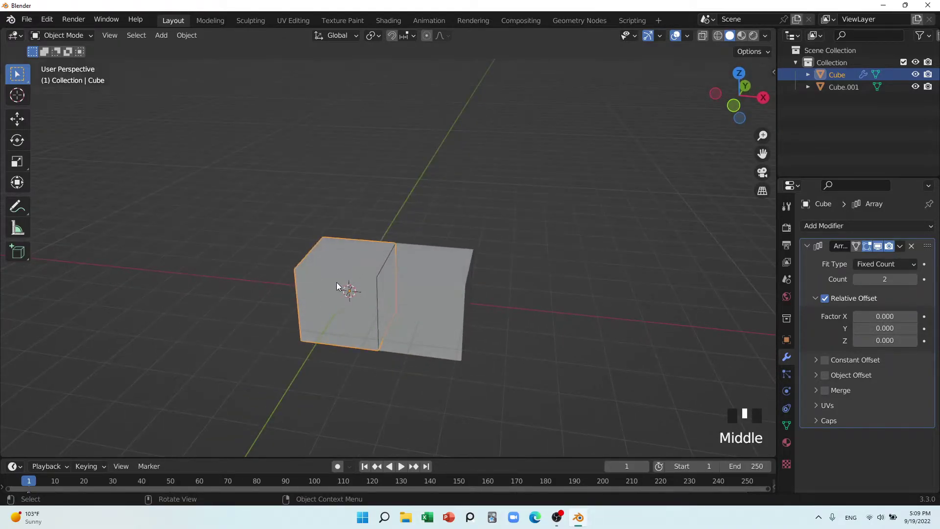
Step: Try a higher Array count with the copies overlapping, and return the count to 2
click(913, 280)
click(913, 281)
click(913, 280)
click(913, 281)
click(856, 279)
click(854, 279)
click(855, 279)
click(855, 279)
click(854, 279)
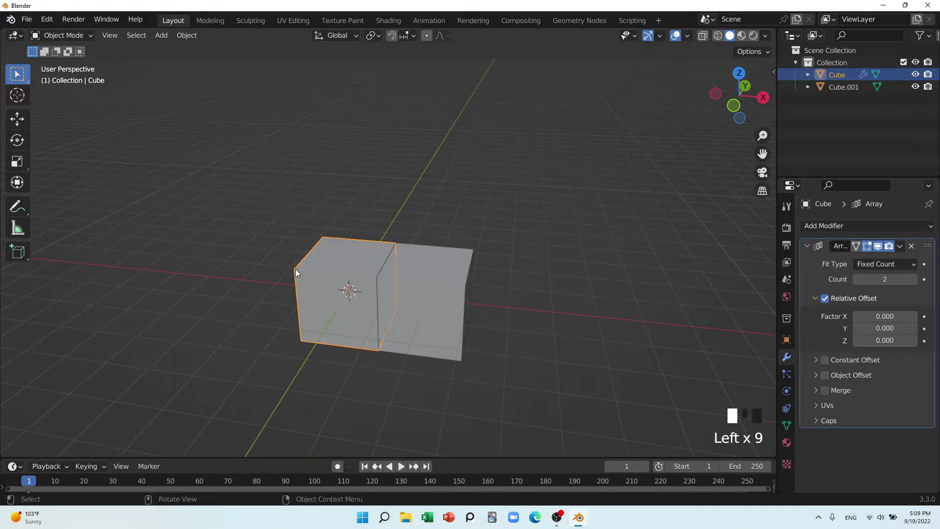
Step: Mark the original cube's lower front edge with an annotation stroke and erase it
middle_drag(301, 304, 296, 407)
mouse_move(295, 375)
mouse_down()
mouse_move(297, 359)
mouse_move(382, 362)
mouse_up()
right_drag(369, 364, 318, 366)
scroll(353, 329, down, 2)
middle_drag(373, 326, 420, 332)
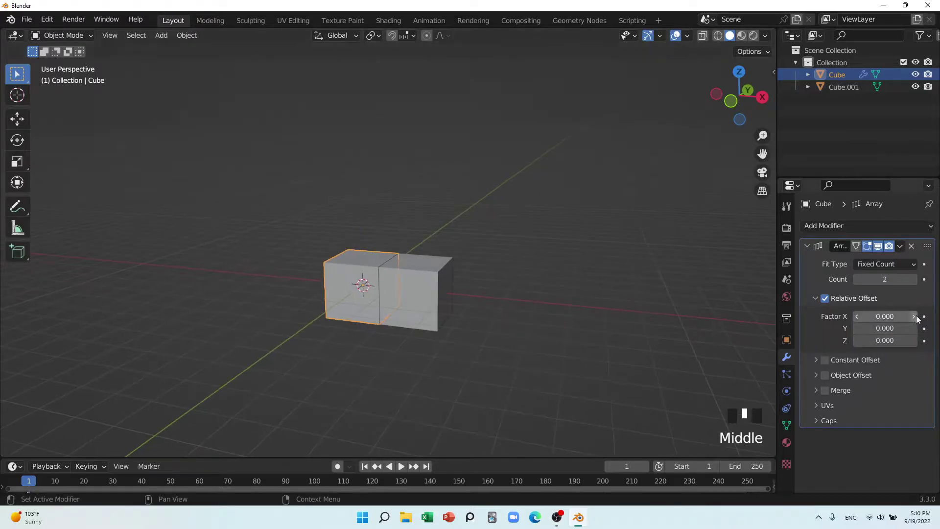
Step: Set the Array modifier's relative offset Factor X to 1
click(878, 317)
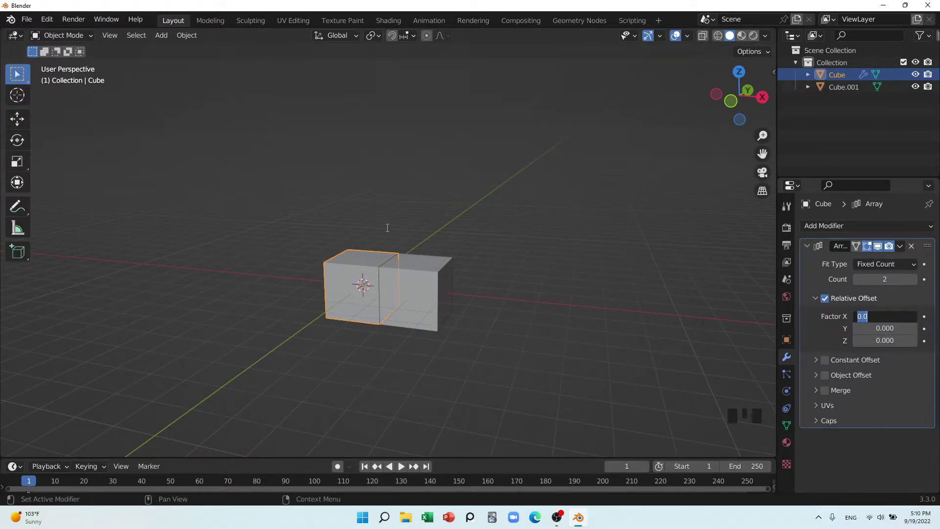
text(1)
key(Return)
middle_drag(397, 293, 394, 281)
scroll(395, 281, up, 4)
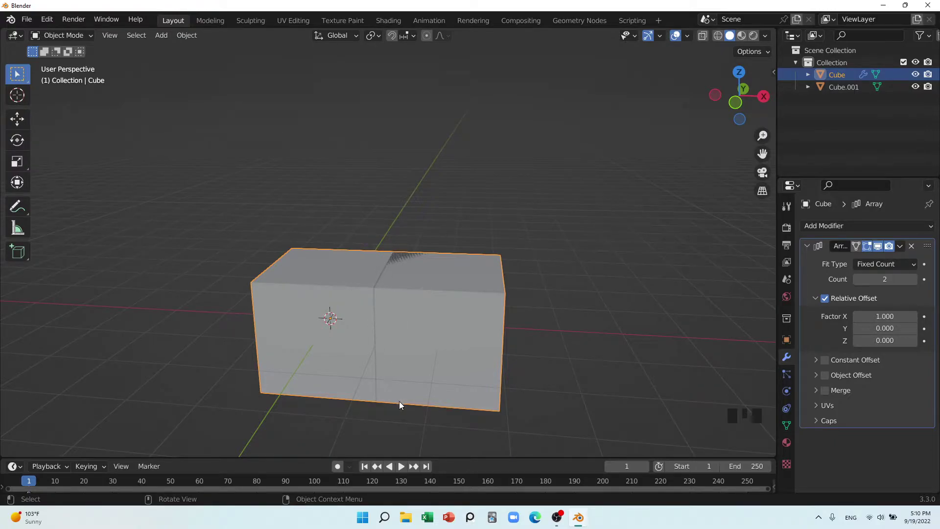
Step: Highlight the seam between the original cube and its array copy with annotation strokes, and erase them
key(d)
right_click(384, 396)
key(d)
mouse_move(377, 375)
mouse_down()
mouse_move(377, 347)
mouse_move(377, 383)
mouse_up()
key(d)
drag(376, 274, 392, 254)
drag(392, 254, 368, 283)
key(d)
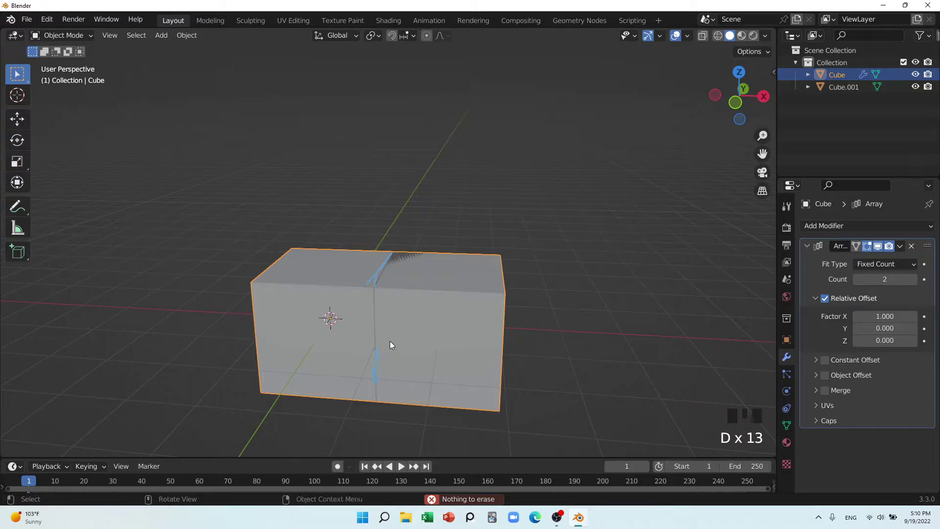
right_drag(378, 345, 388, 363)
key(d)
key(d)
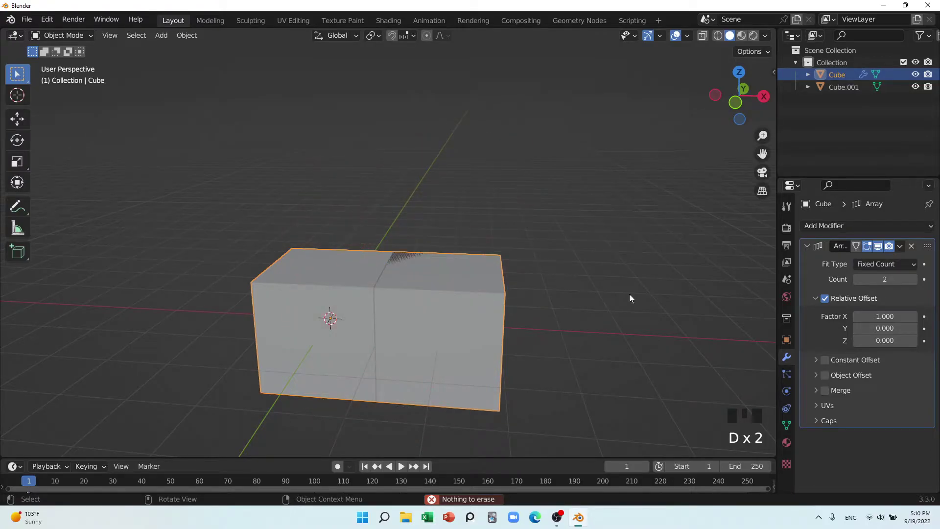
Step: Set the Array modifier's relative offset Factor X to 2
click(870, 317)
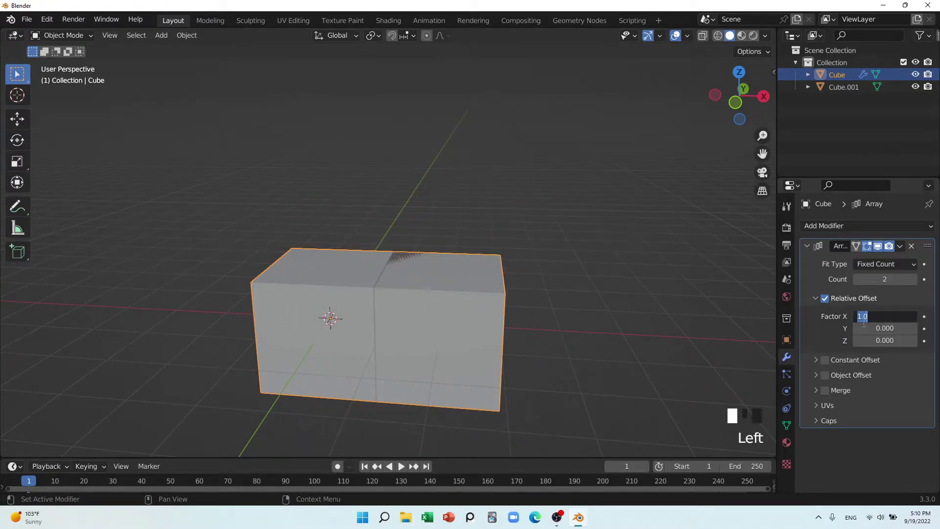
text(2)
key(Return)
right_click(467, 354)
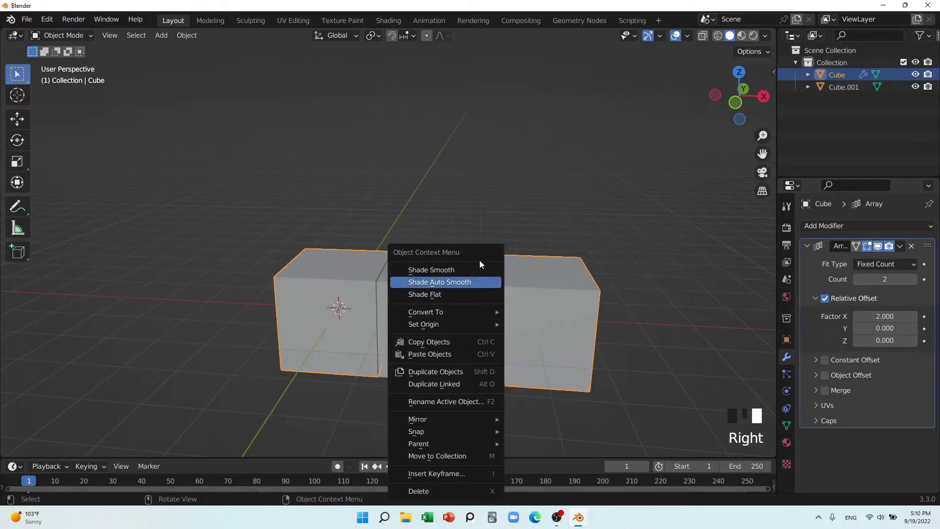
middle_drag(472, 191, 461, 217)
Step: Place the 3D cursor below the row of cubes and return it to the world origin
shift+right_drag(487, 284, 457, 256)
key(shift+c)
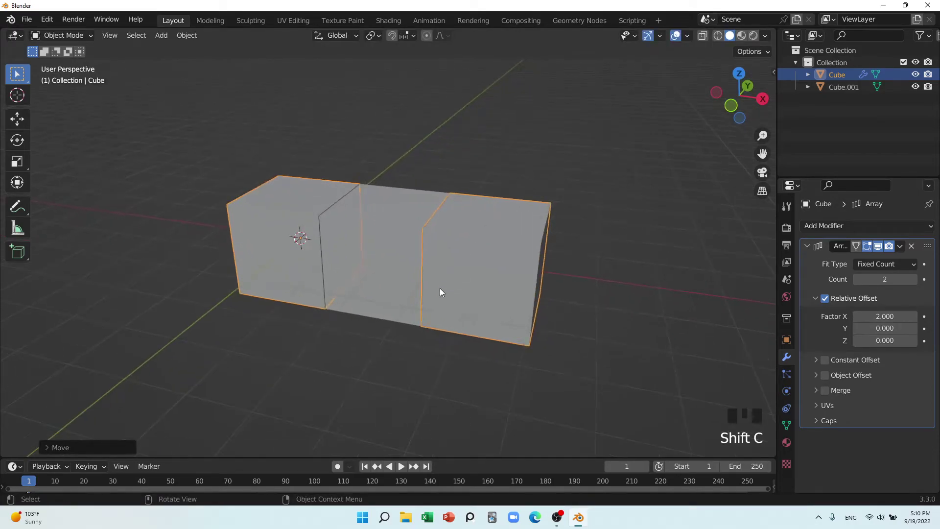
mouse_move(430, 368)
shift+right_down()
mouse_move(427, 338)
mouse_move(424, 351)
shift+right_up()
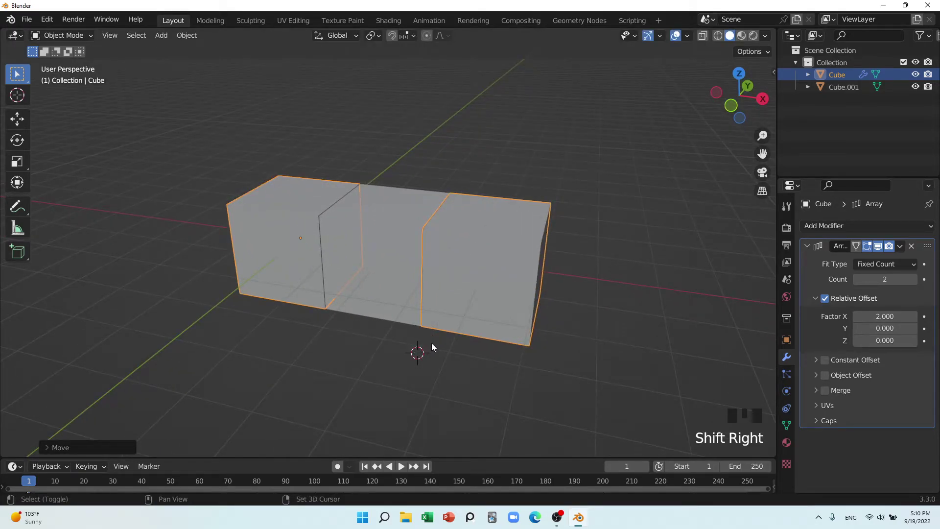
key(shift+s)
shift+click(379, 351)
shift+middle_drag(377, 354, 471, 312)
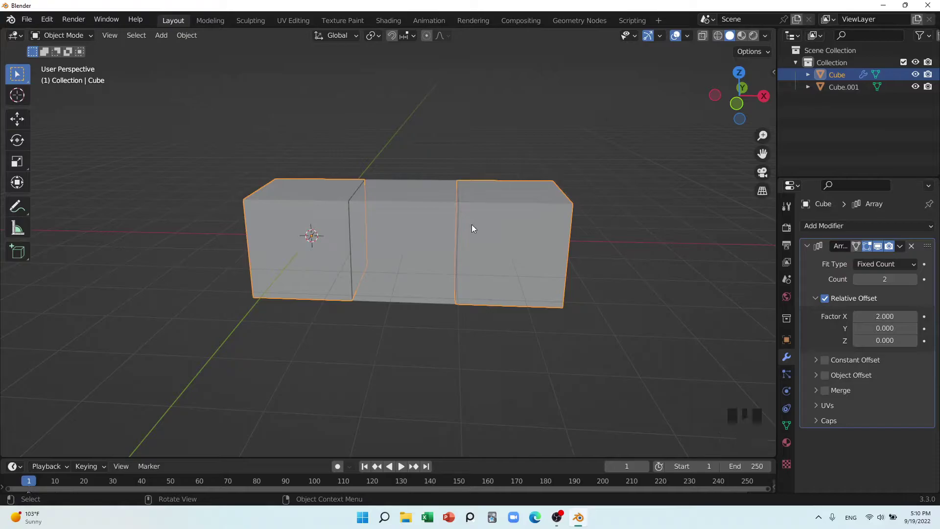
Step: Examine the transform values of the manually duplicated middle cube and hide them again
click(425, 220)
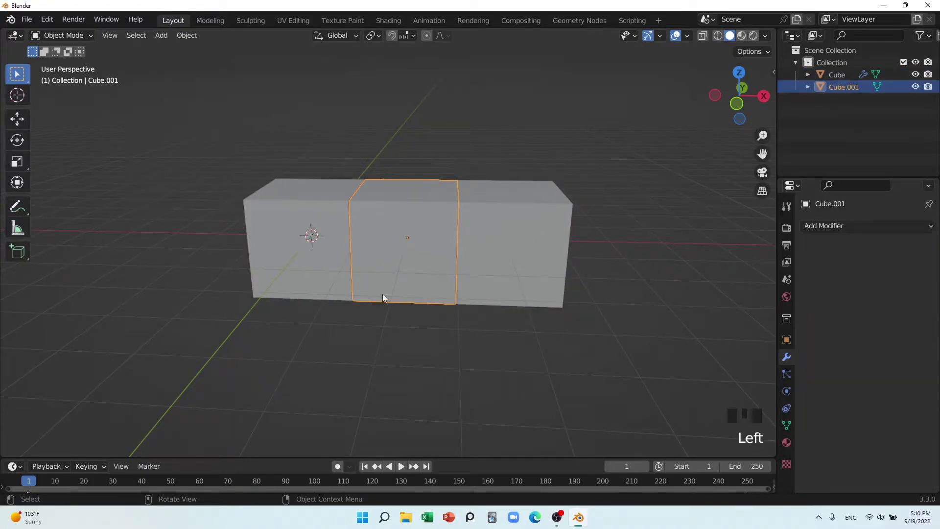
click(330, 249)
click(388, 232)
key(n)
click(770, 74)
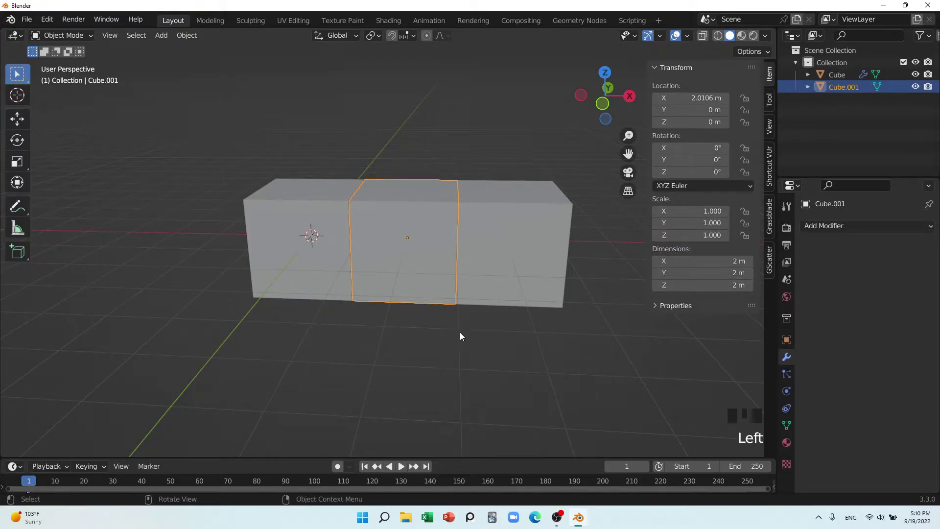
click(449, 405)
key(n)
Step: Try to move the manually duplicated middle cube up along the global Z axis, out of the row
middle_drag(449, 390, 313, 263)
click(307, 260)
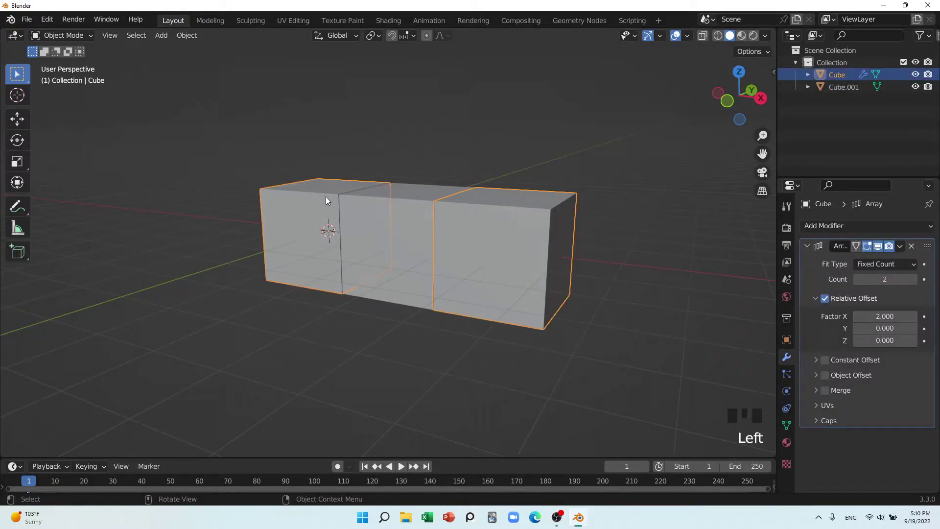
click(375, 209)
key(g)
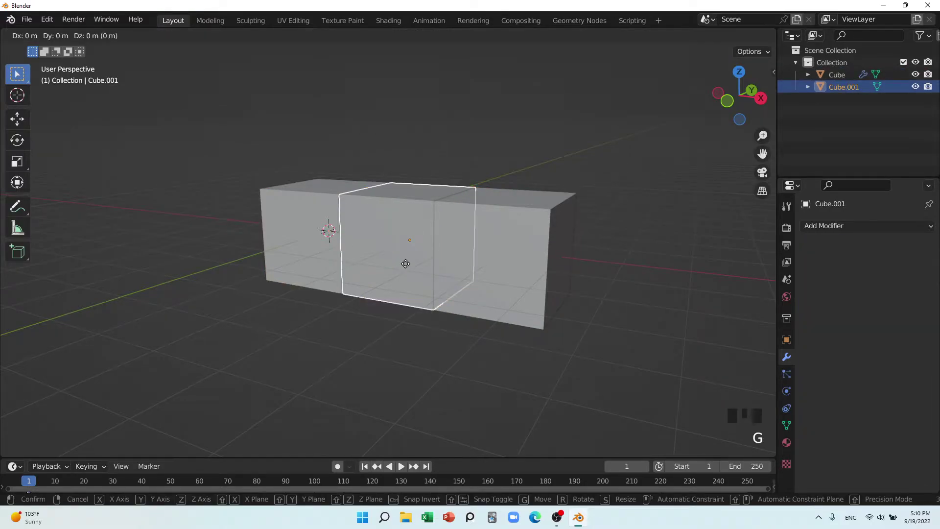
key(z)
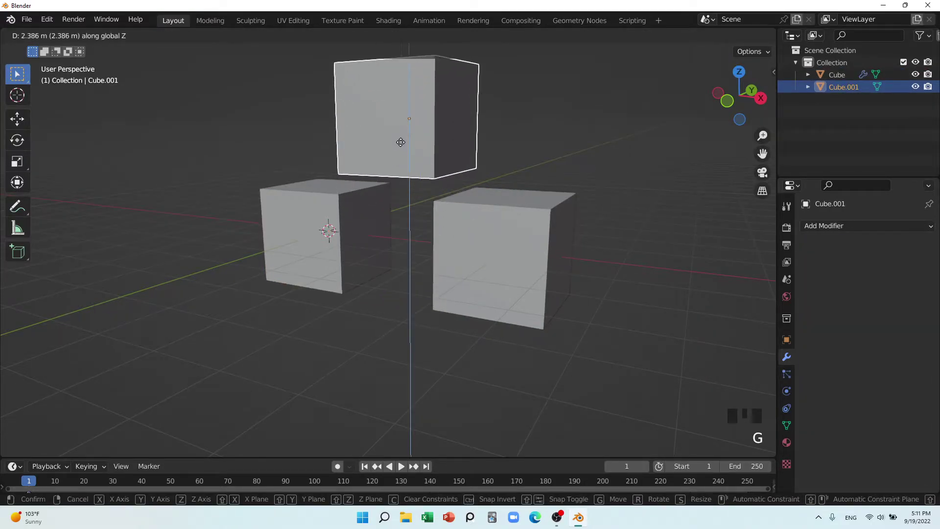
right_click(400, 142)
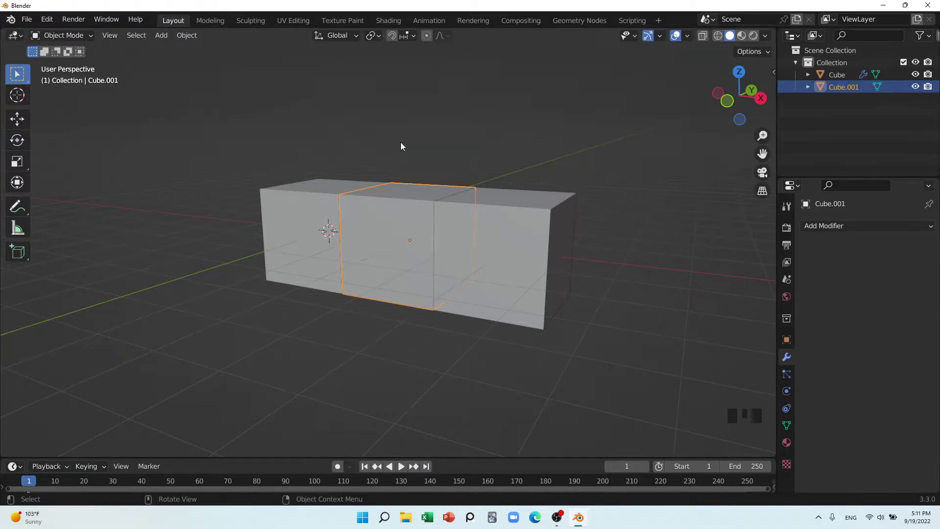
Step: Select the original arrayed cube and raise its relative offset Factor X to 2.9
middle_drag(354, 272, 386, 292)
click(302, 254)
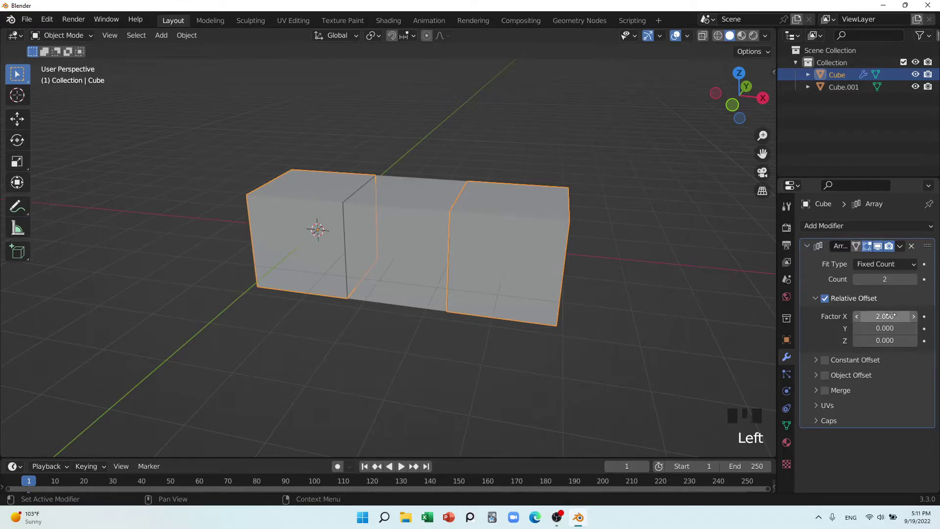
drag(884, 316, 916, 315)
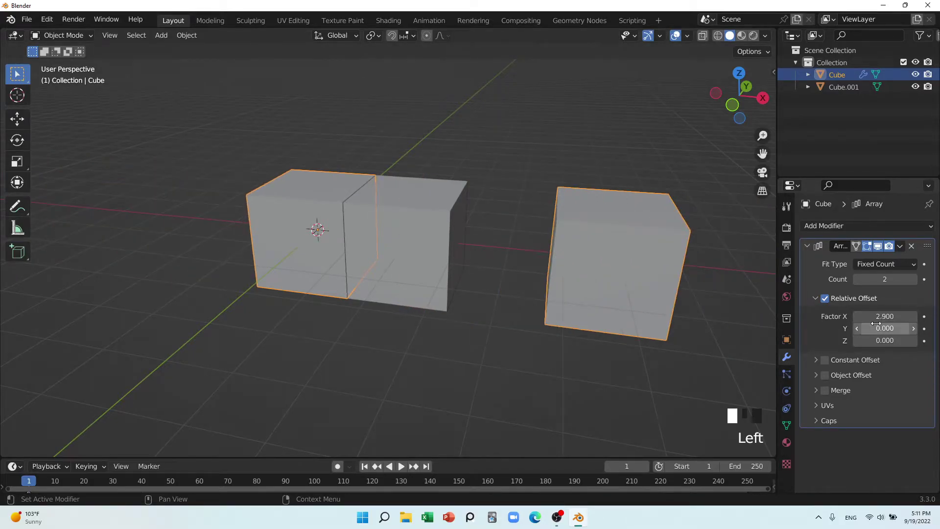
Step: Raise the Array modifier's count to 5 and set the relative offset Factor X to 2
click(915, 281)
click(915, 280)
click(915, 280)
mouse_move(901, 316)
mouse_down()
mouse_move(880, 317)
mouse_move(889, 317)
mouse_up()
scroll(534, 318, down, 6)
middle_drag(534, 318, 508, 331)
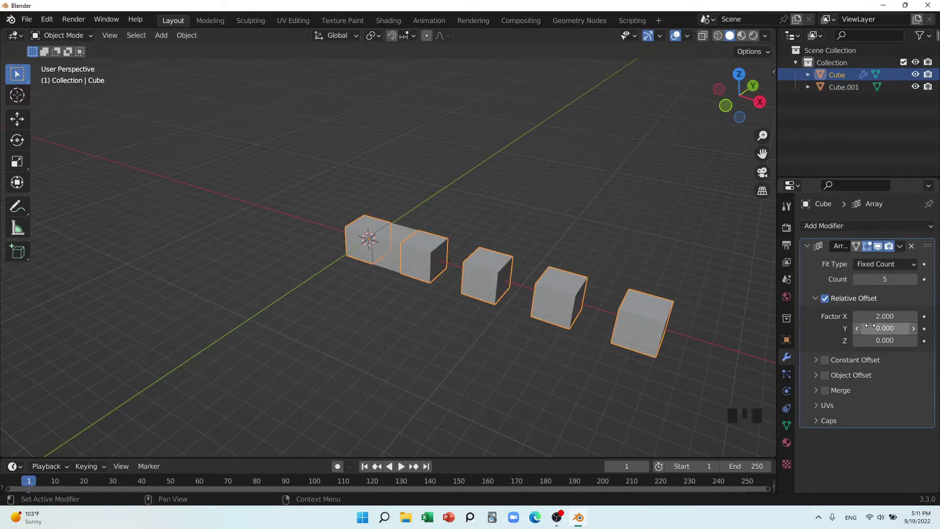
Step: Raise the Array's relative offset factors to 3.7 in Y and 2.5 in Z
drag(875, 329, 895, 329)
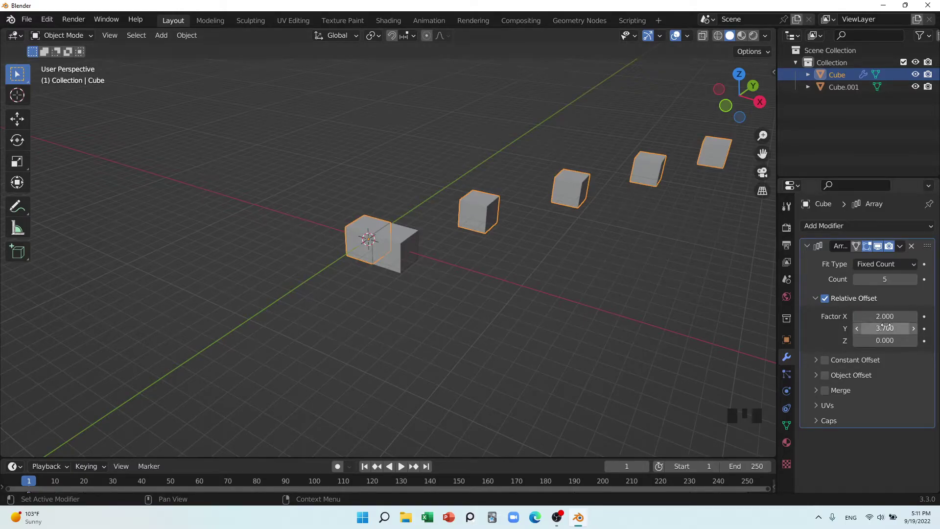
drag(885, 341, 897, 340)
scroll(593, 278, down, 4)
middle_drag(591, 278, 510, 295)
Step: Reset the Array's relative offset factors Z and Y to 0
click(890, 341)
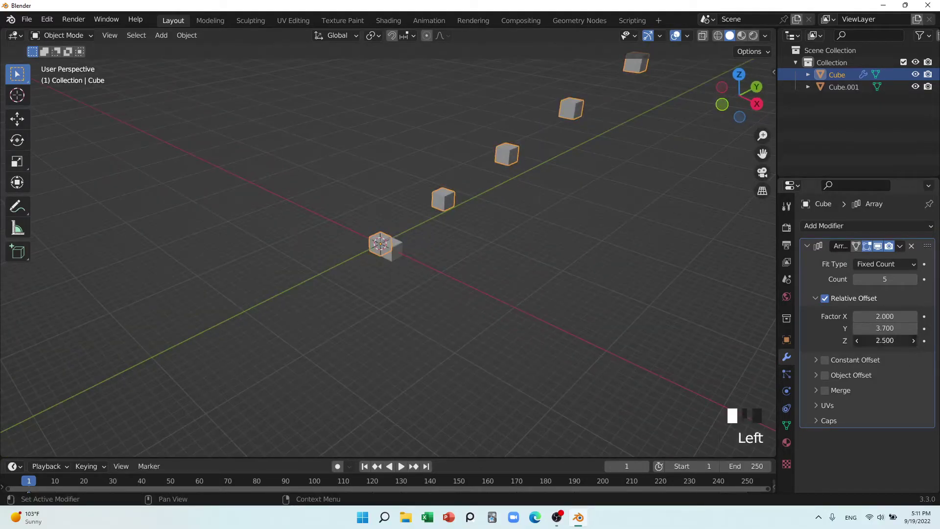
text(0)
click(887, 328)
text(0)
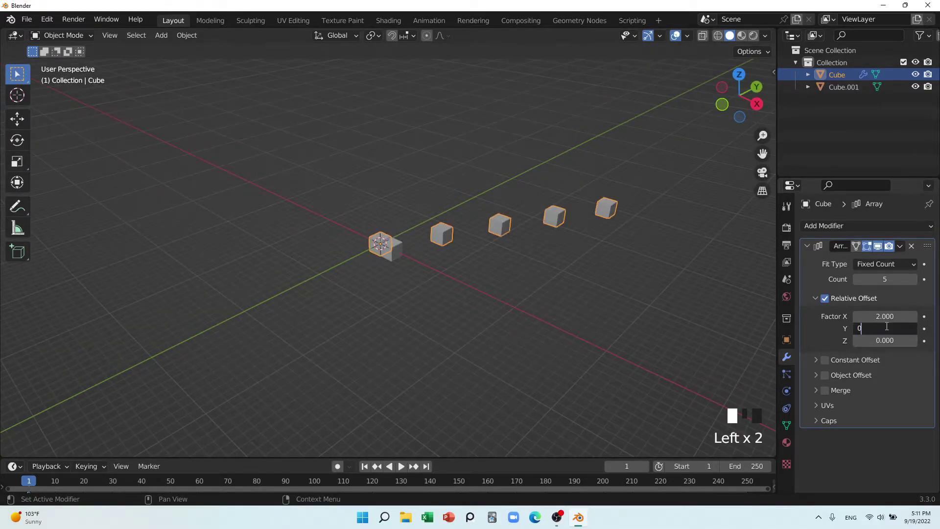
click(876, 319)
scroll(510, 319, up, 4)
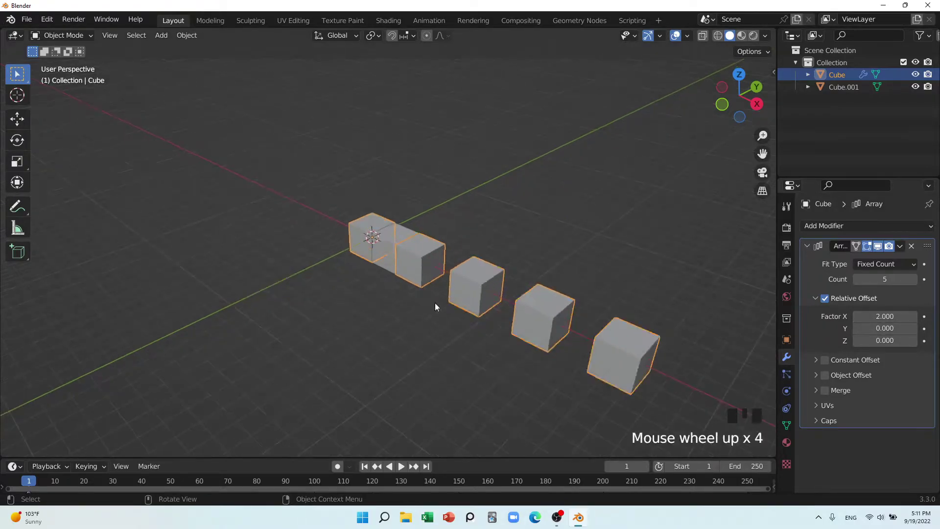
Step: Disable the Array's relative offset, enable its constant offset and show the constant offset distances
middle_drag(435, 303, 440, 282)
scroll(440, 283, up, 2)
click(826, 298)
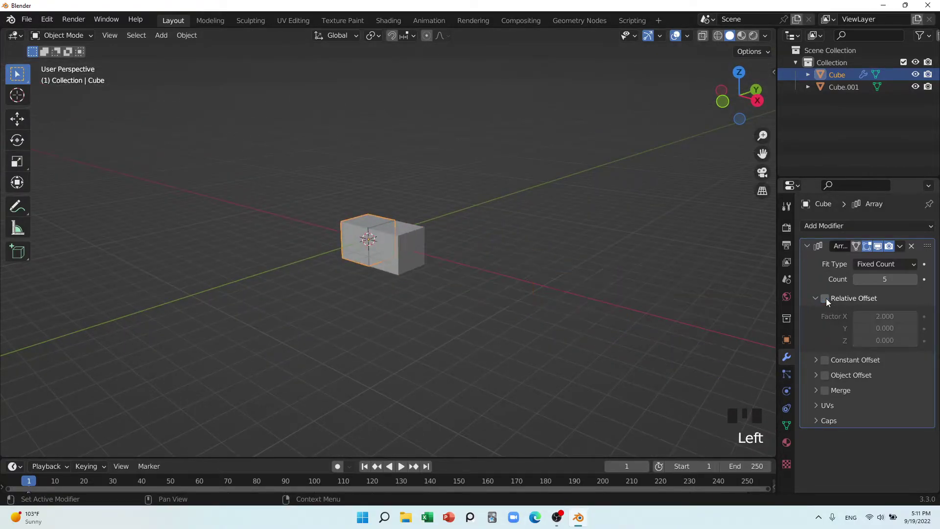
click(826, 364)
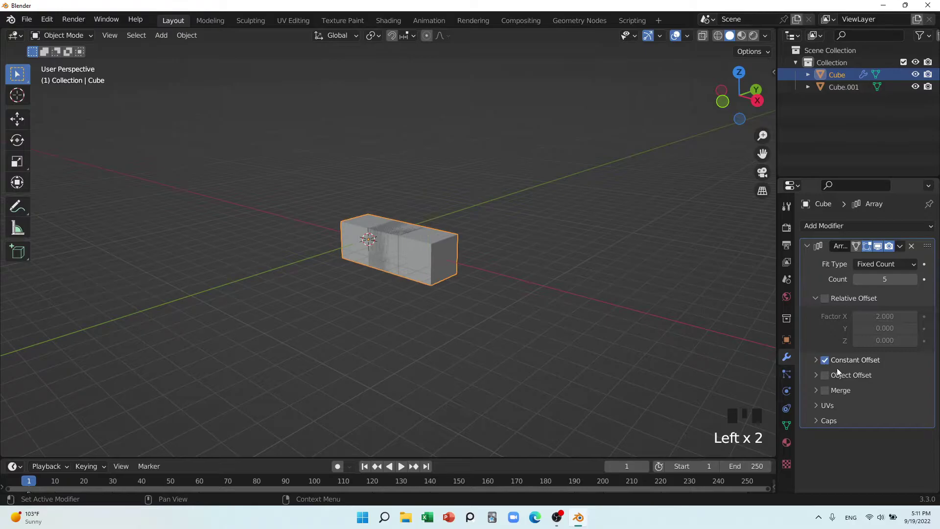
click(813, 363)
middle_drag(470, 294, 441, 274)
scroll(421, 289, up, 4)
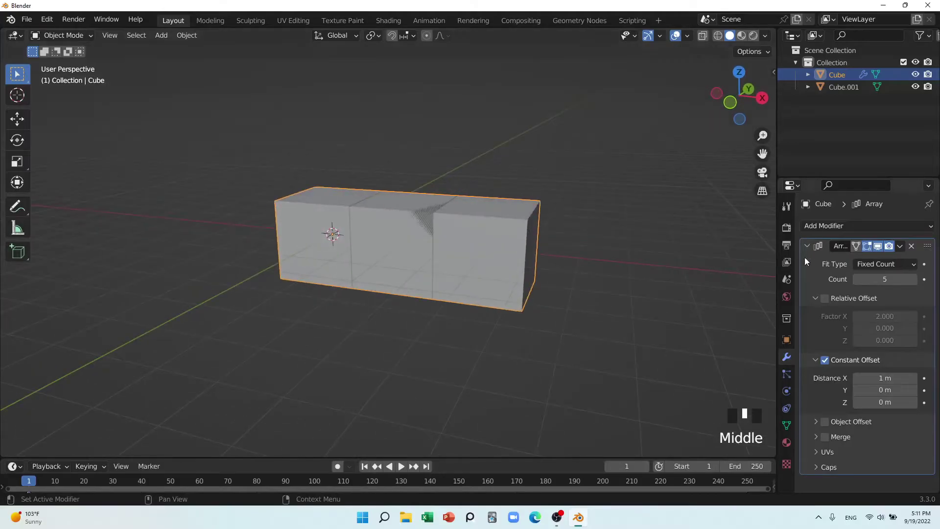
Step: Lower the Array modifier's count to 2
click(859, 279)
click(860, 280)
click(860, 280)
Step: Mark the front lower edge of the original cube and its overlapping array copy with annotation strokes
middle_drag(436, 257, 454, 281)
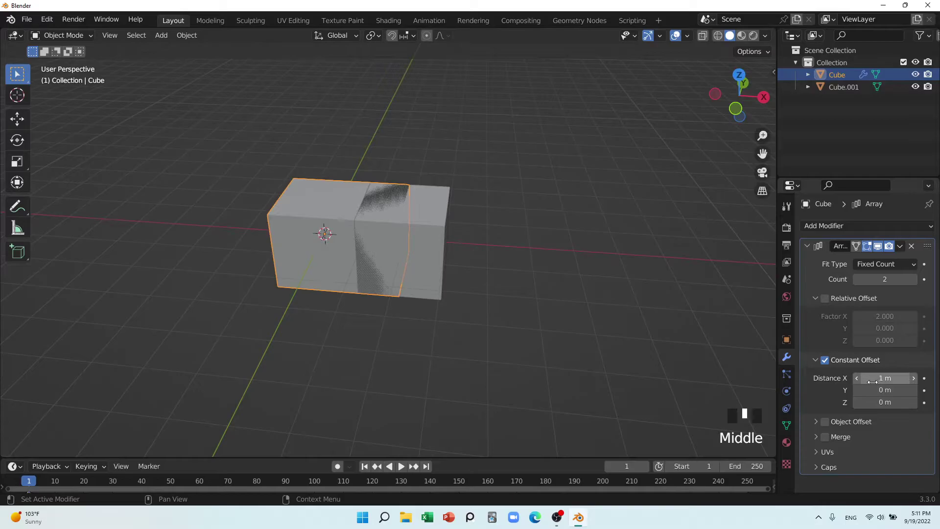
scroll(263, 290, up, 2)
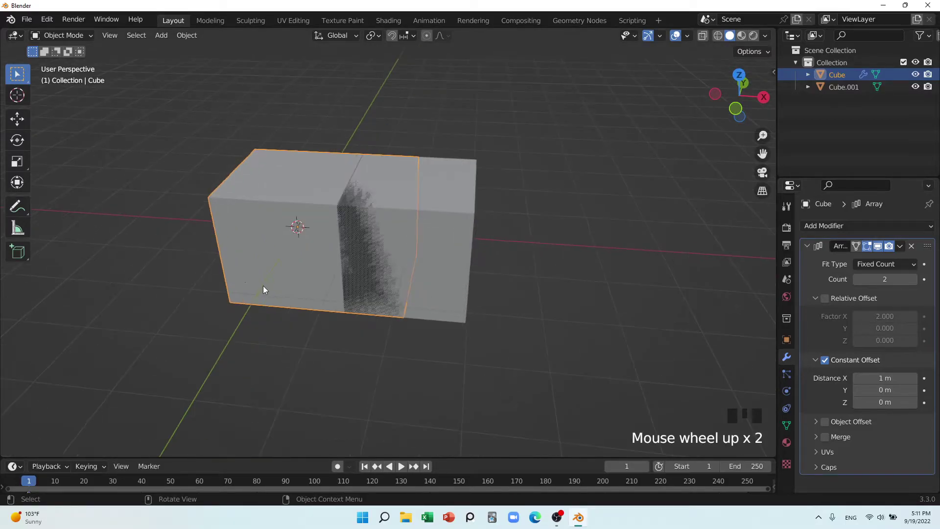
key(d)
right_click(229, 306)
key(d)
drag(230, 305, 232, 299)
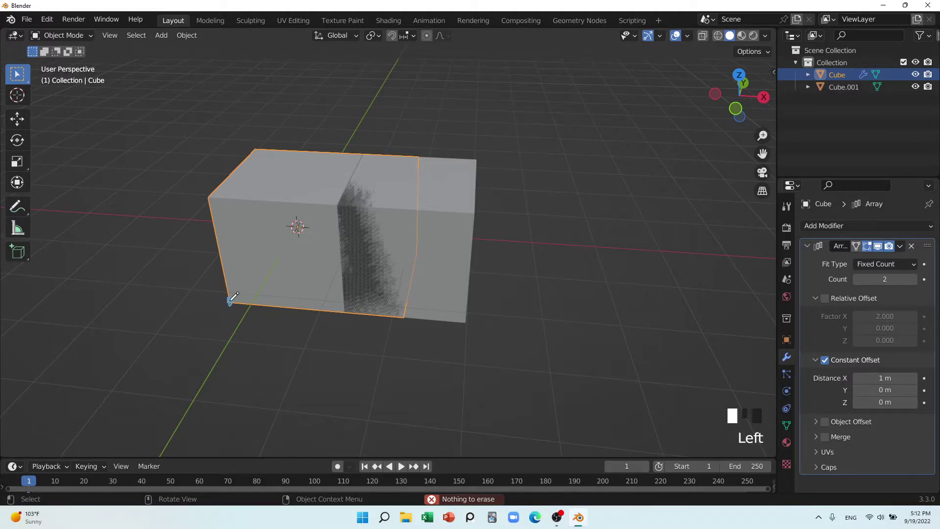
drag(277, 308, 412, 318)
key(d)
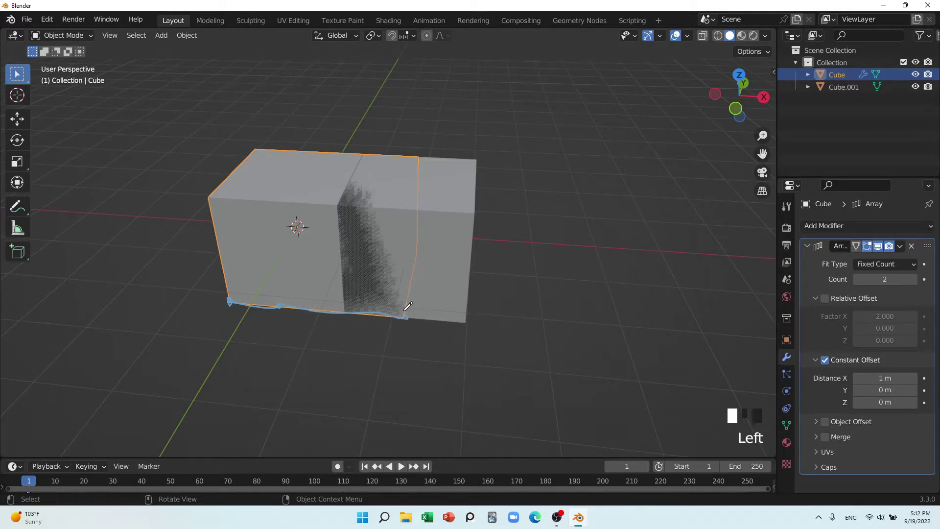
Step: Outline the array copy and the original cube with separate annotation loops to show their overlap
key(d)
drag(282, 310, 279, 287)
mouse_move(299, 194)
mouse_down()
mouse_move(410, 148)
mouse_move(322, 283)
mouse_move(308, 216)
mouse_up()
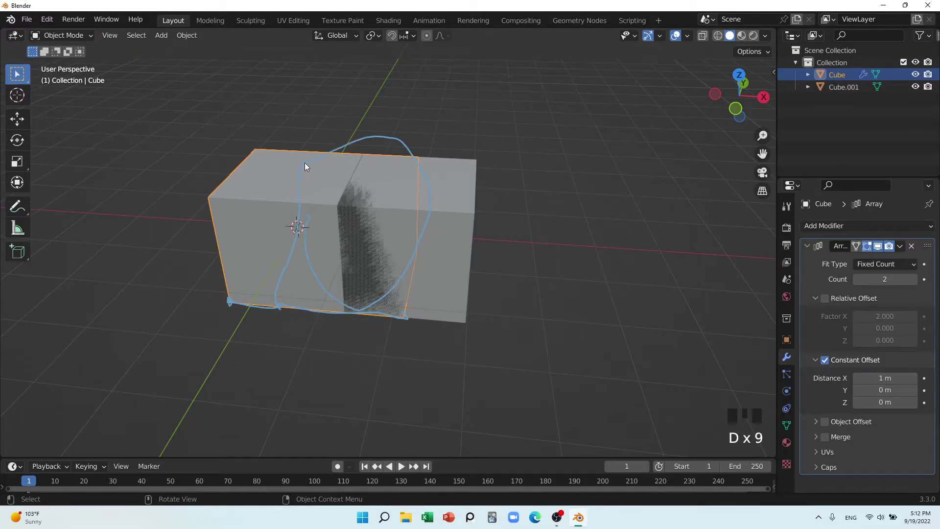
mouse_move(354, 157)
mouse_down()
mouse_move(218, 214)
mouse_move(357, 237)
mouse_move(325, 137)
mouse_up()
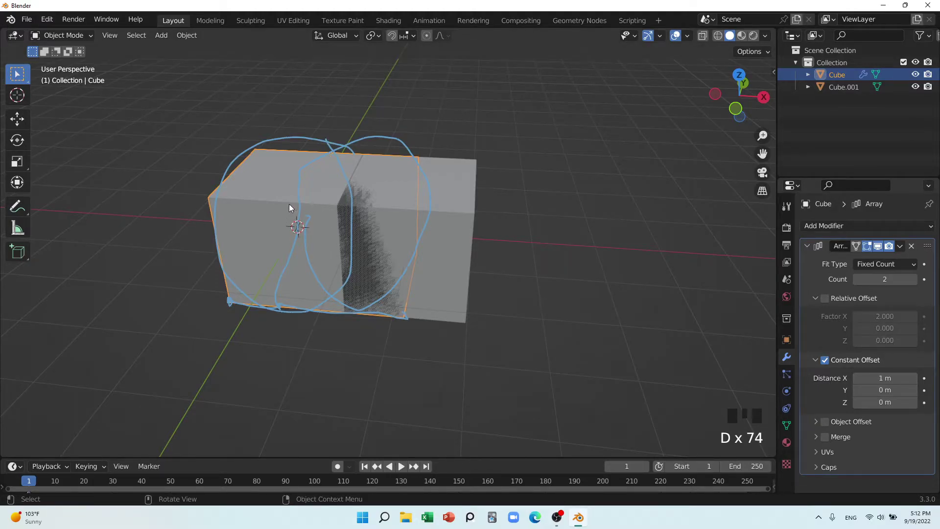
Step: Annotate the original cube's upper front edge and the overlapping copy's front face, and erase all the strokes
drag(208, 196, 208, 196)
drag(318, 198, 339, 204)
drag(275, 201, 270, 191)
drag(333, 190, 347, 193)
drag(206, 173, 203, 179)
mouse_move(254, 196)
mouse_down()
mouse_move(285, 212)
mouse_move(274, 182)
mouse_move(285, 307)
mouse_move(296, 316)
mouse_move(401, 210)
mouse_up()
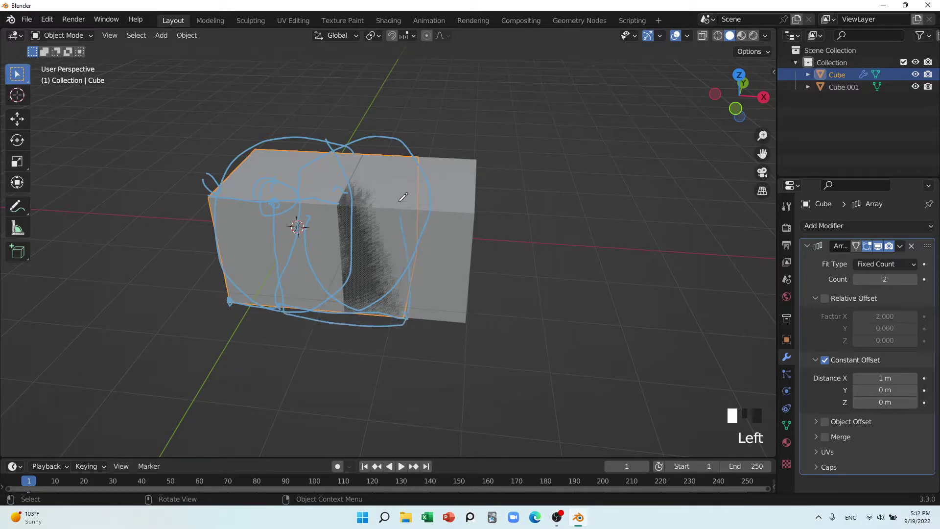
mouse_move(399, 300)
middle_down()
mouse_move(389, 292)
mouse_move(410, 297)
middle_up()
mouse_move(398, 303)
right_down()
mouse_move(376, 307)
mouse_move(374, 233)
mouse_move(412, 199)
right_up()
Step: Set the Array's constant offset Distance X to 2 m
mouse_move(505, 284)
middle_down()
mouse_move(470, 277)
mouse_move(492, 283)
mouse_move(481, 275)
mouse_move(461, 292)
middle_up()
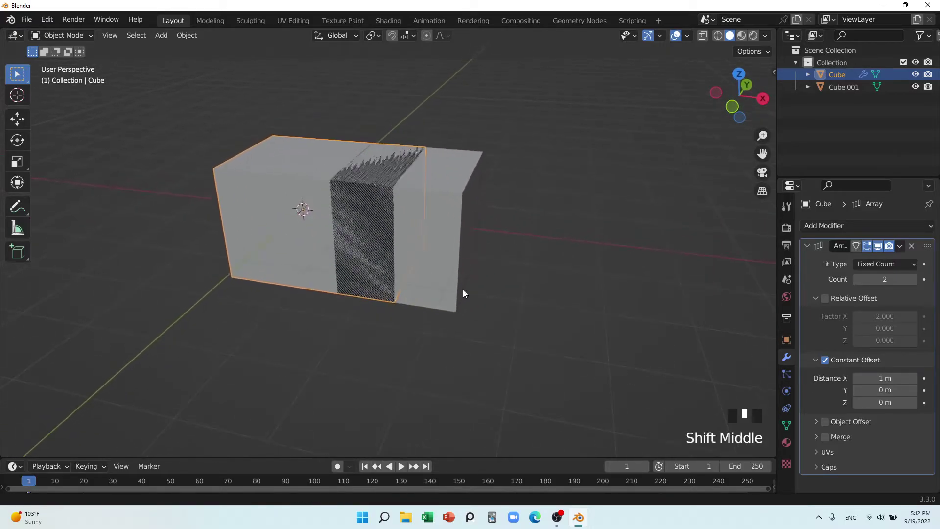
click(880, 379)
text(2)
key(Return)
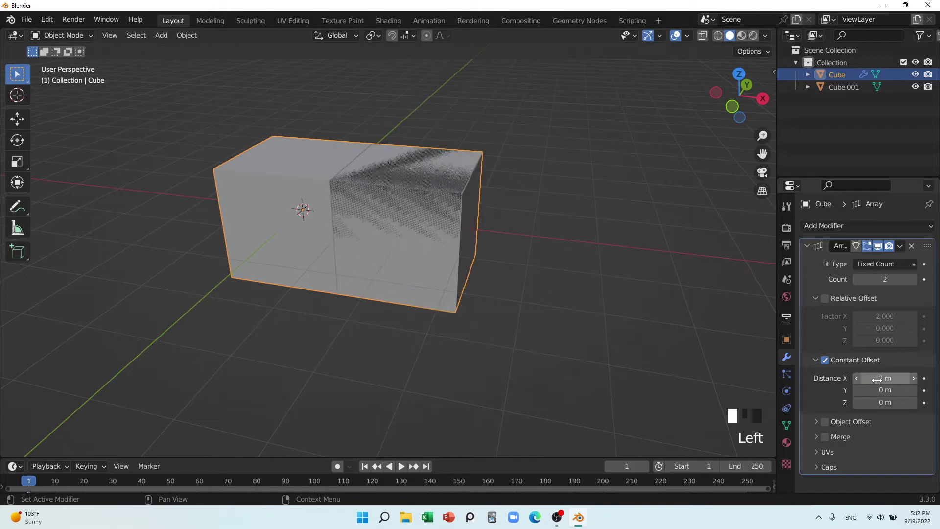
Step: Mark the lower front edges of the original cube and its adjoining copy with annotation strokes, and erase them
middle_drag(474, 348, 490, 351)
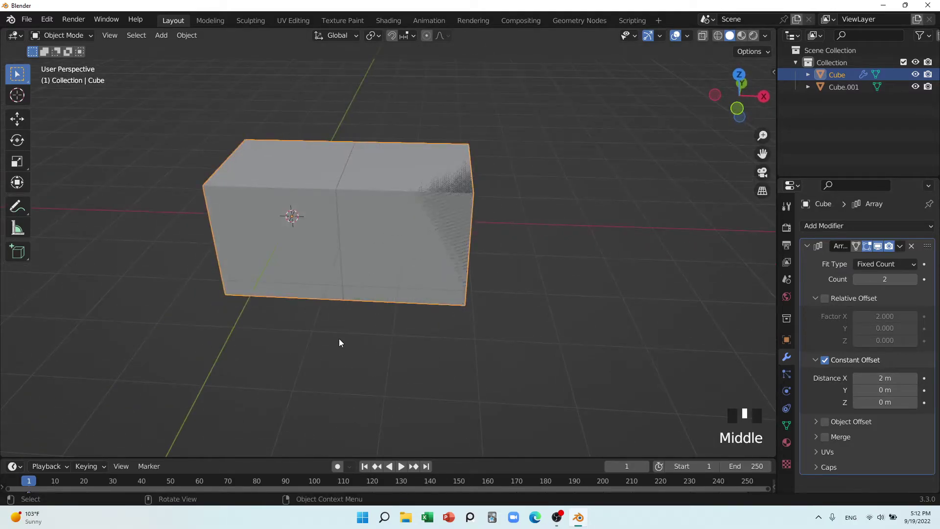
key(d)
drag(253, 307, 226, 294)
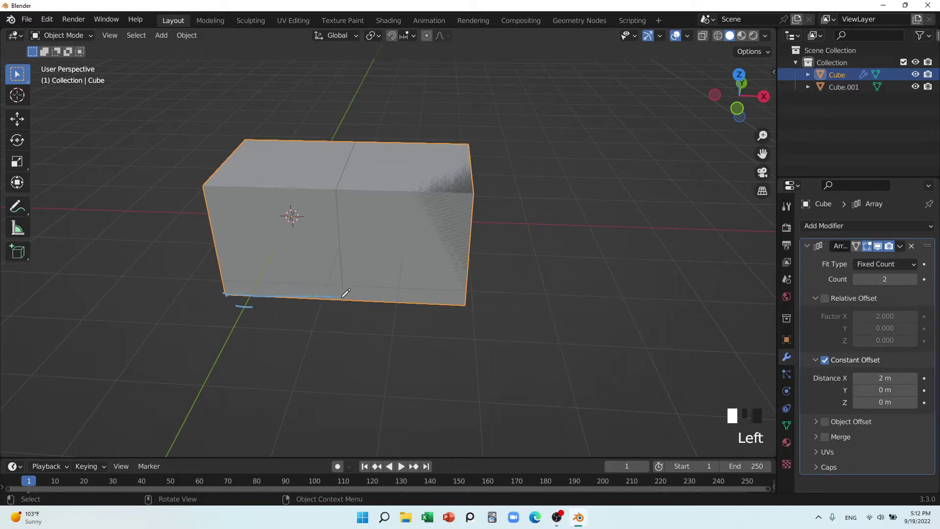
key(d)
drag(344, 302, 471, 300)
middle_drag(487, 336, 462, 330)
mouse_move(386, 338)
right_down()
mouse_move(392, 365)
mouse_move(216, 287)
right_up()
mouse_move(268, 315)
middle_down()
mouse_move(456, 336)
mouse_move(442, 331)
middle_up()
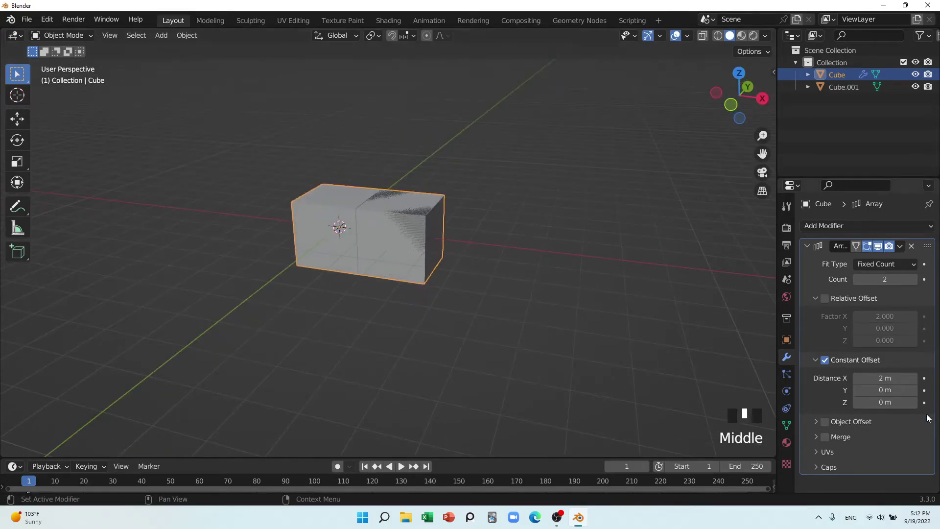
Step: Set the Array's constant offset Distance X to 4 m
mouse_move(881, 378)
mouse_down()
mouse_move(939, 378)
mouse_move(879, 379)
mouse_up()
click(883, 380)
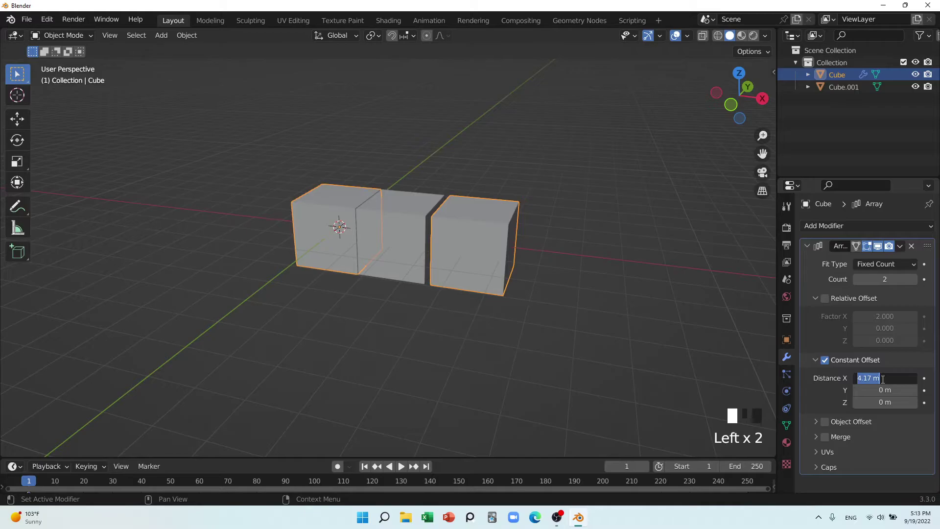
text(4)
key(Return)
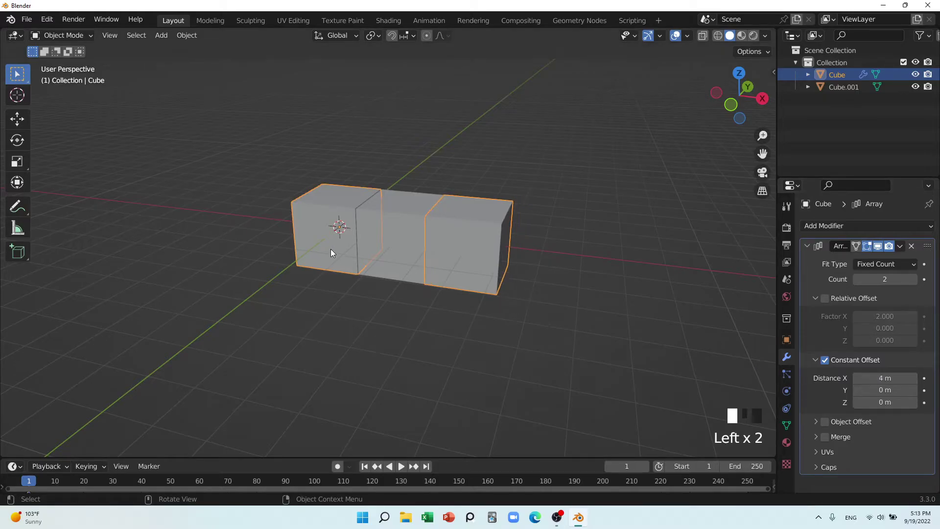
Step: Select the duplicated middle cube, annotate the widths and lower front edges of the three adjoining cubes, and erase the strokes
scroll(439, 275, up, 3)
middle_drag(439, 274, 451, 278)
click(410, 219)
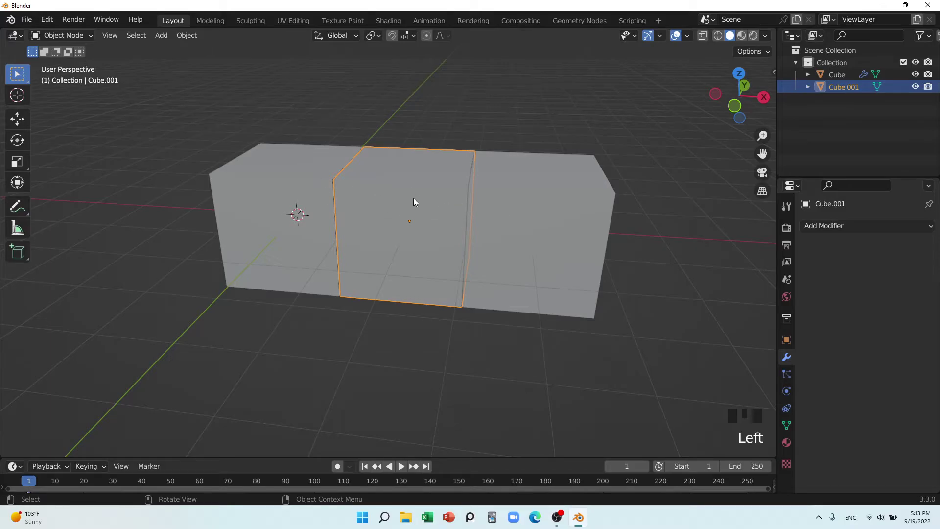
drag(471, 195, 413, 191)
drag(229, 187, 212, 183)
mouse_move(307, 157)
mouse_down()
mouse_move(326, 167)
mouse_move(322, 179)
mouse_up()
mouse_move(337, 296)
mouse_down()
mouse_move(236, 284)
mouse_move(285, 298)
mouse_move(285, 332)
mouse_move(294, 332)
mouse_up()
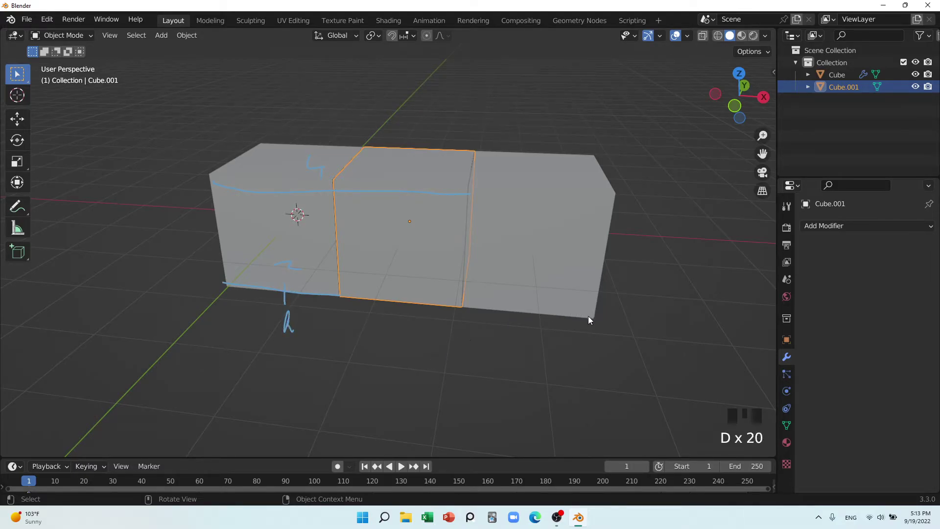
drag(462, 307, 456, 335)
drag(453, 351, 456, 378)
mouse_move(593, 322)
mouse_down()
mouse_move(581, 399)
mouse_move(584, 391)
mouse_up()
mouse_move(570, 397)
right_down()
mouse_move(571, 414)
mouse_move(227, 280)
right_up()
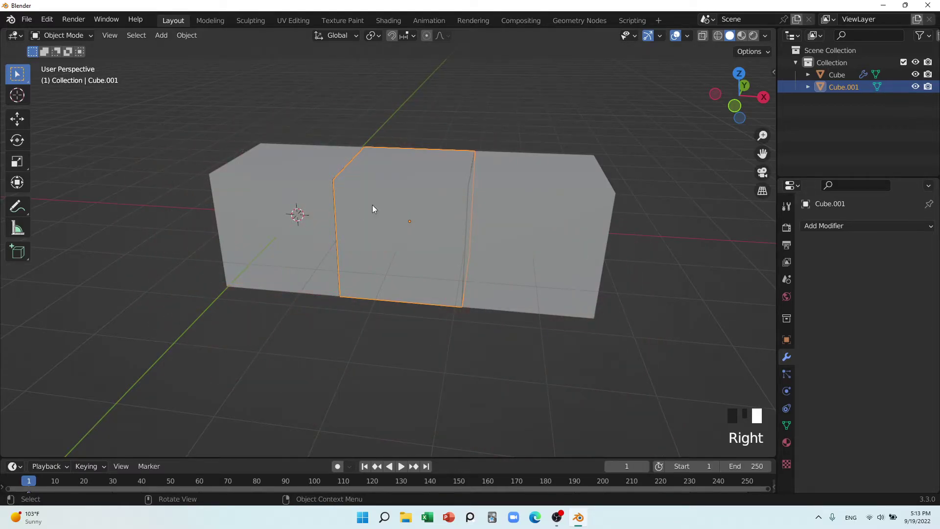
Step: Delete the manually duplicated middle cube and select the cube carrying the Array modifier
click(264, 184)
click(421, 219)
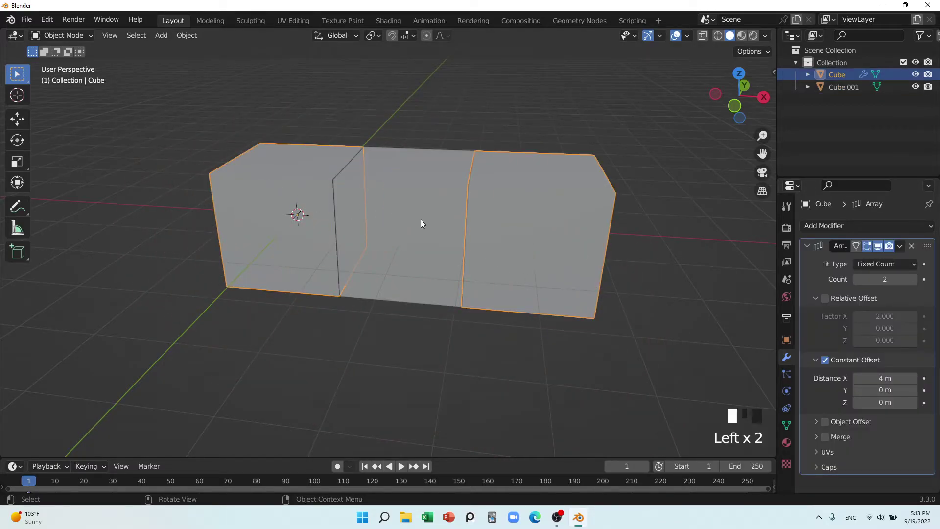
key(x)
click(422, 219)
middle_drag(421, 219, 509, 219)
click(490, 219)
scroll(452, 216, down, 2)
middle_drag(451, 216, 523, 261)
mouse_move(523, 261)
shift+middle_down()
mouse_move(524, 222)
mouse_move(521, 251)
shift+middle_up()
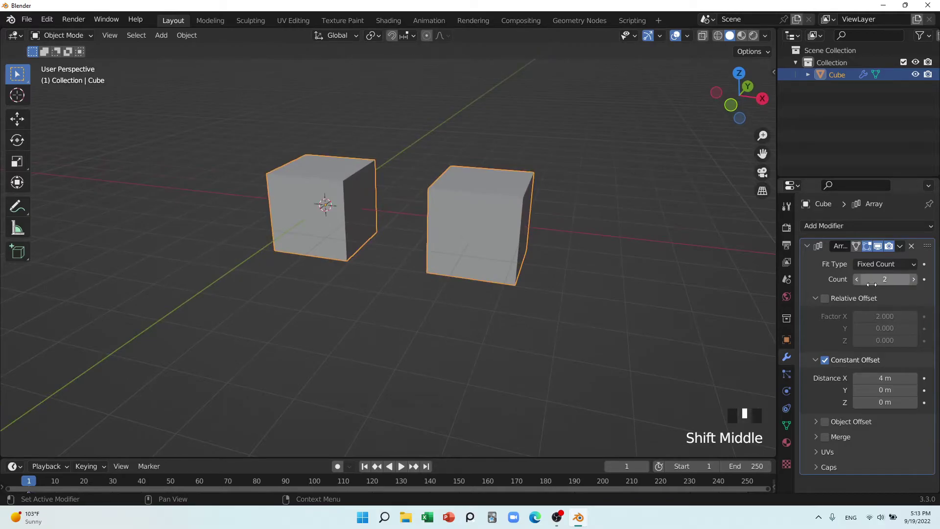
Step: Set the Array modifier's count to 5
click(913, 280)
click(913, 282)
click(913, 282)
scroll(364, 238, down, 9)
middle_drag(475, 300, 433, 301)
scroll(433, 301, up, 2)
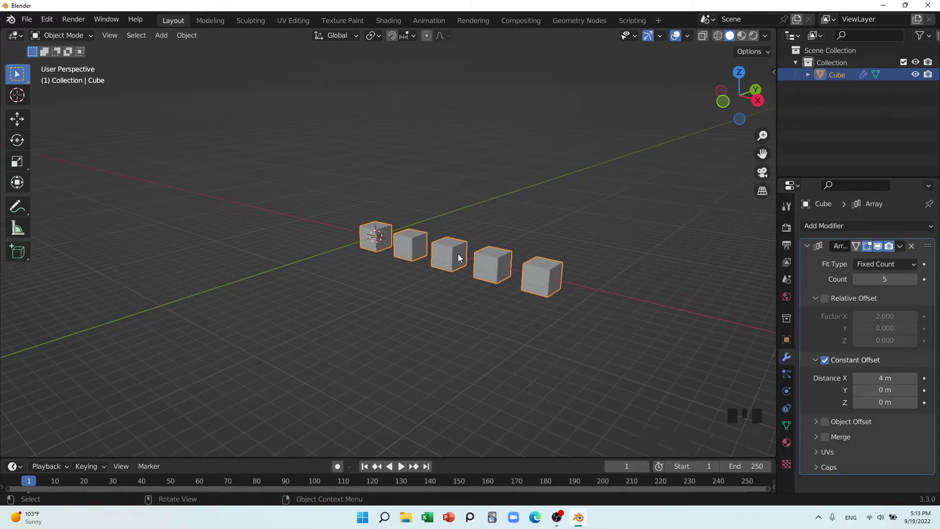
middle_drag(553, 266, 566, 341)
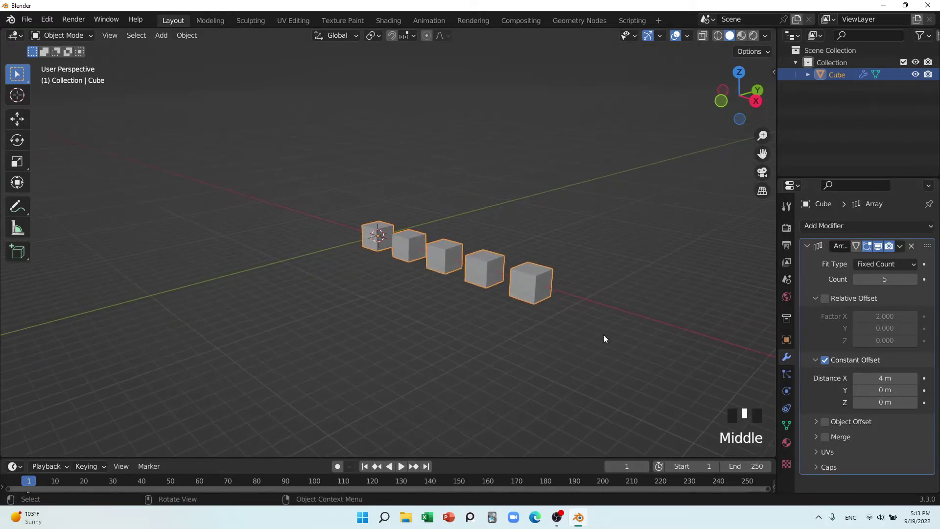
Step: Disable the Array's constant offset, enable its relative offset, and inspect the spacing of the row of cubes
click(825, 360)
click(826, 304)
click(825, 299)
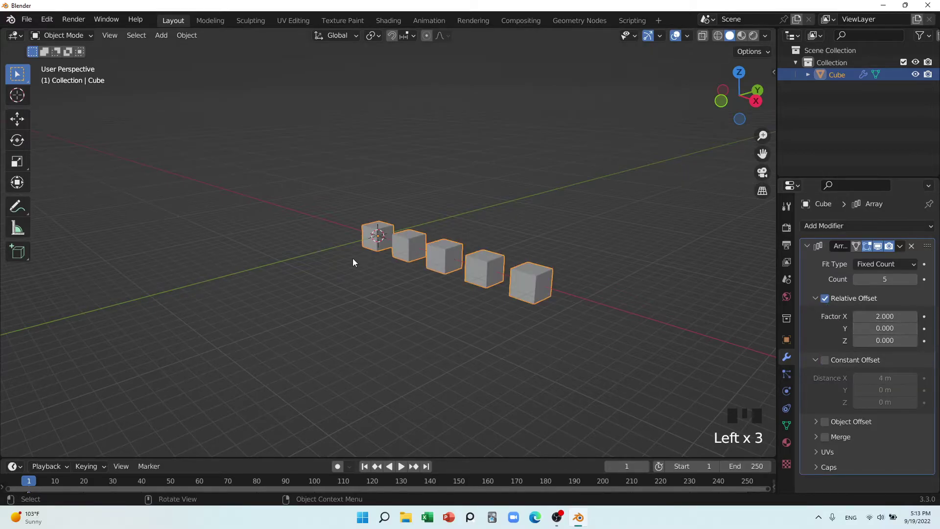
middle_drag(353, 258, 424, 277)
scroll(357, 238, up, 4)
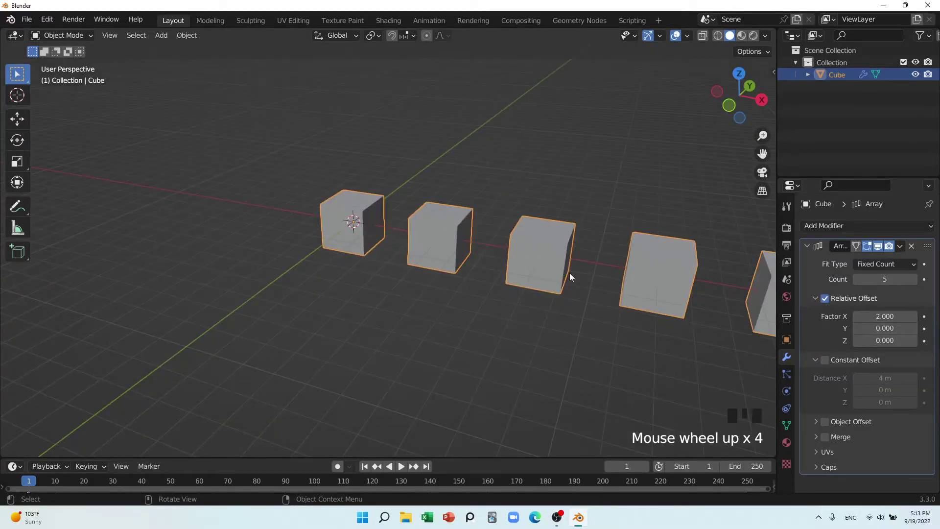
middle_drag(563, 271, 590, 326)
scroll(499, 287, down, 3)
shift+middle_drag(500, 287, 501, 288)
shift+scroll(512, 321, up, 1)
middle_drag(513, 322, 514, 321)
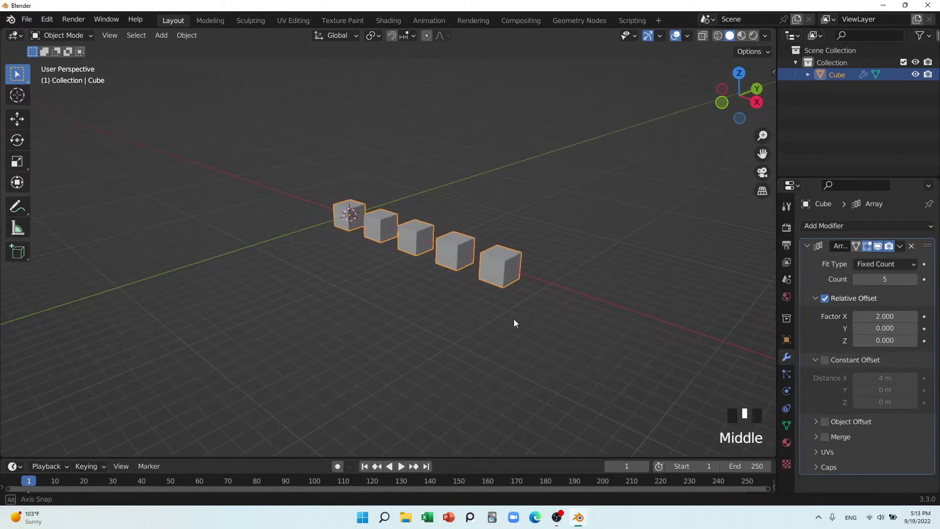
Step: Switch the Array to the constant offset for comparison, and return it to the relative offset
click(826, 299)
click(827, 362)
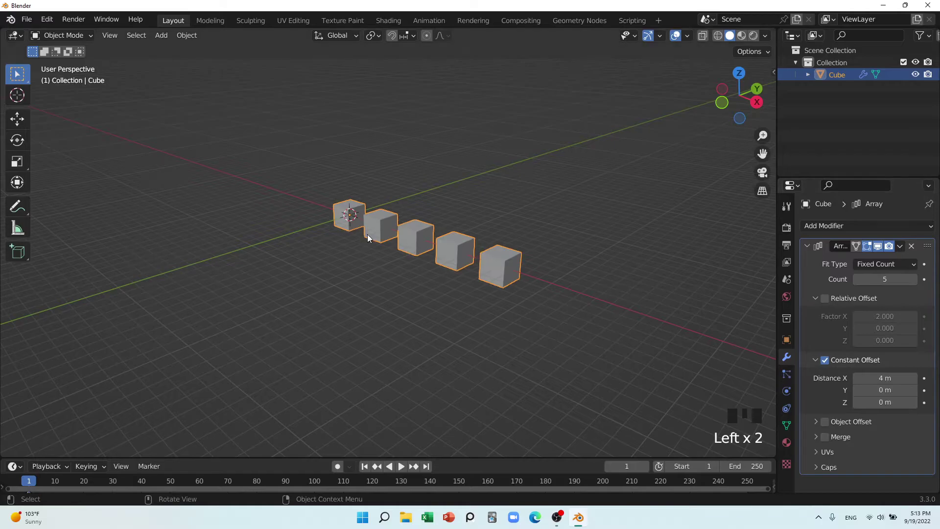
scroll(351, 223, up, 3)
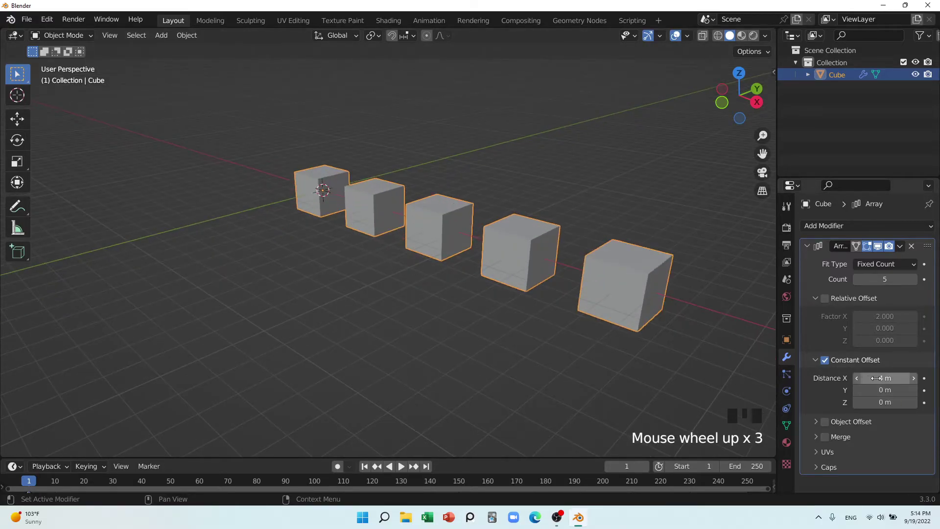
click(826, 360)
click(826, 299)
middle_drag(358, 287, 409, 273)
scroll(358, 250, down, 2)
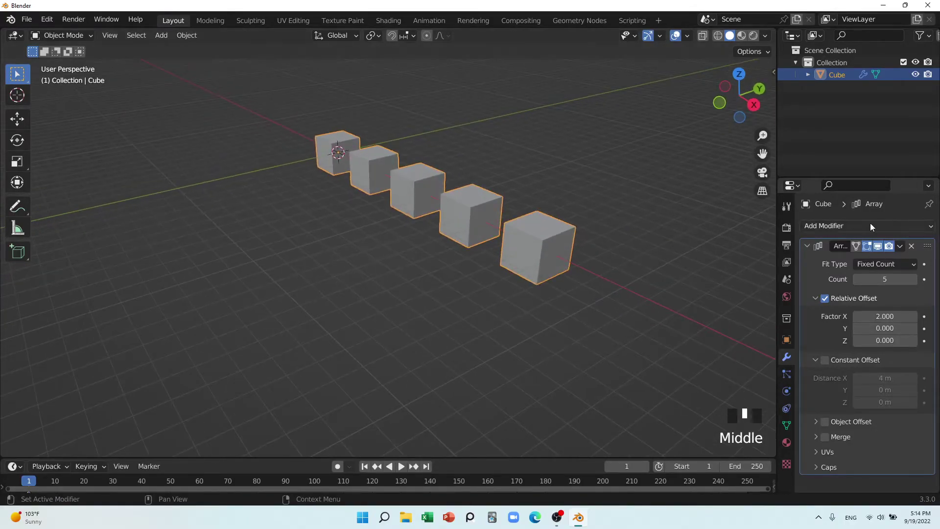
Step: Add a second Array modifier to the cube and collapse the settings of the first one
click(833, 225)
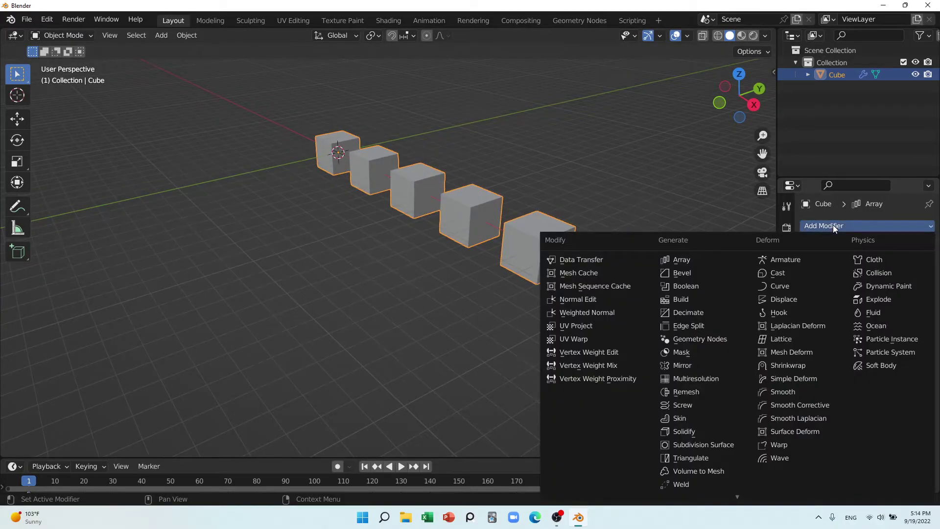
click(689, 259)
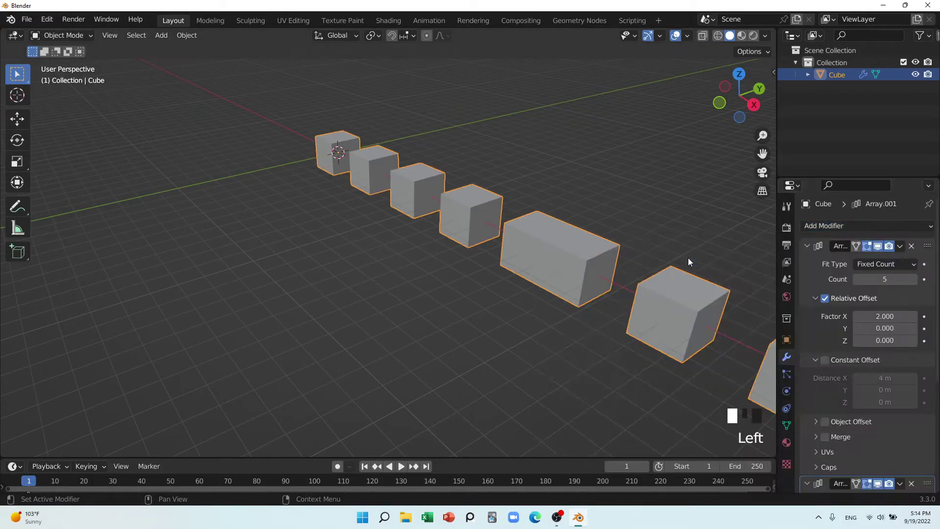
click(807, 246)
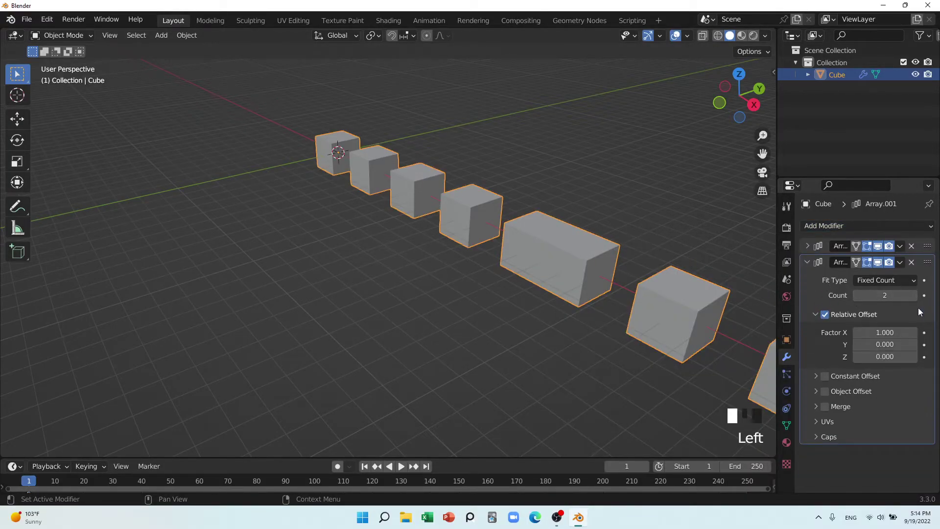
click(808, 246)
click(809, 246)
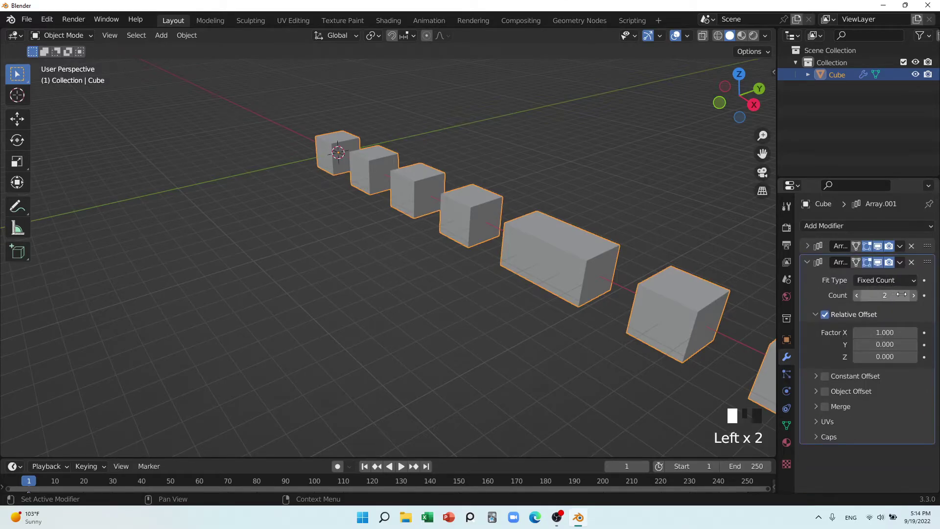
Step: Set the second Array's relative offset factors to X 0 and Y 7
click(880, 333)
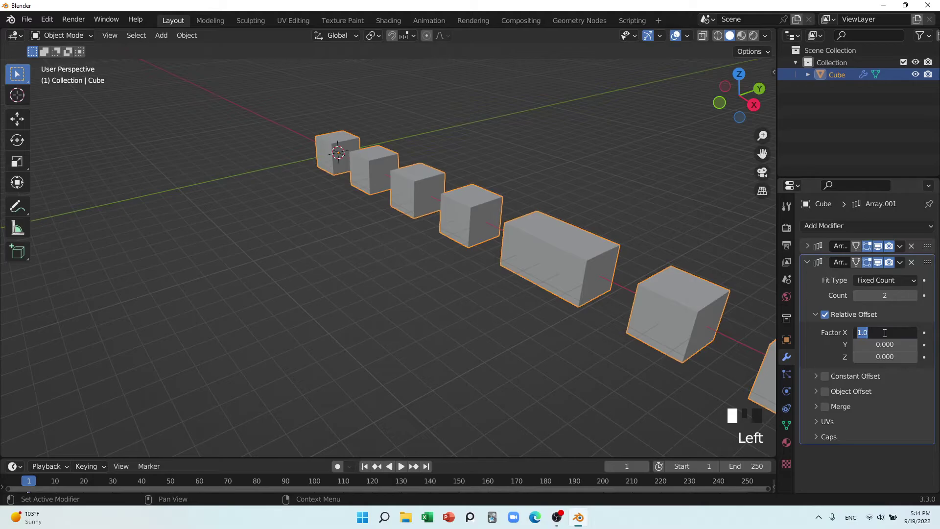
key(Return)
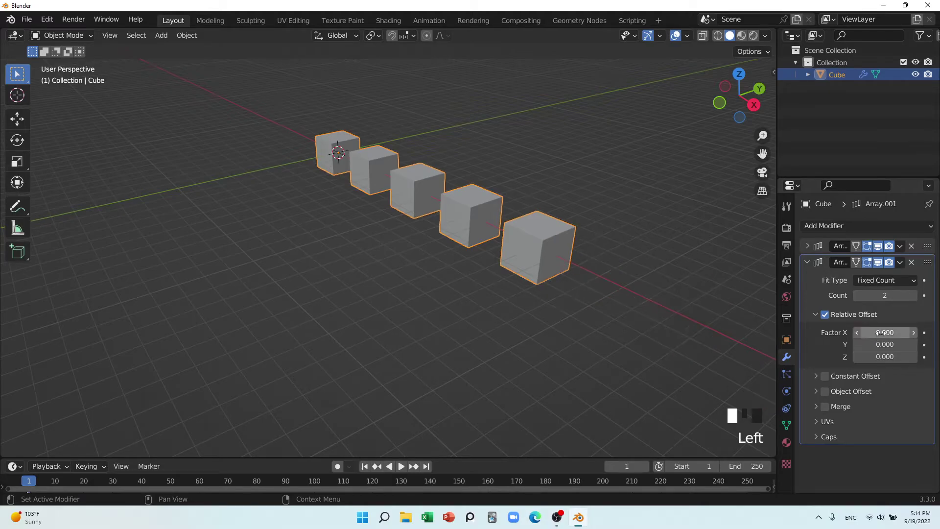
click(887, 344)
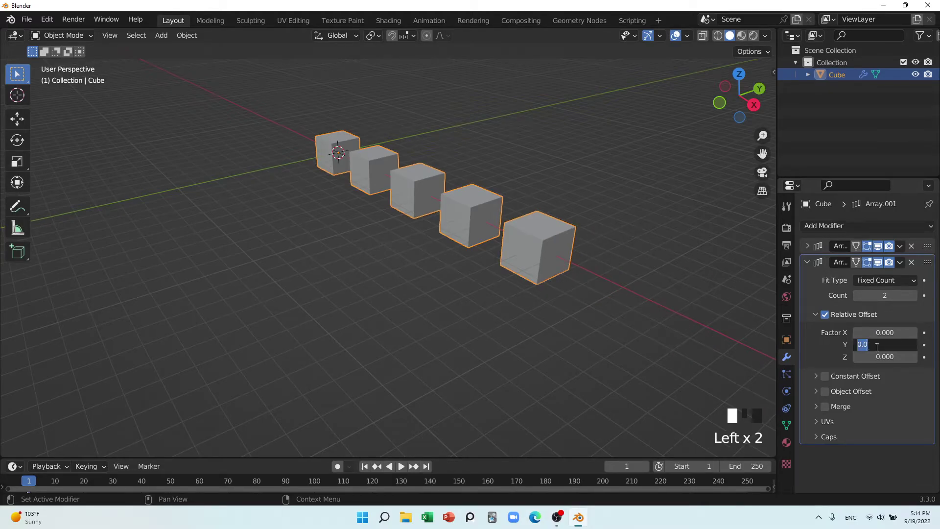
text(7)
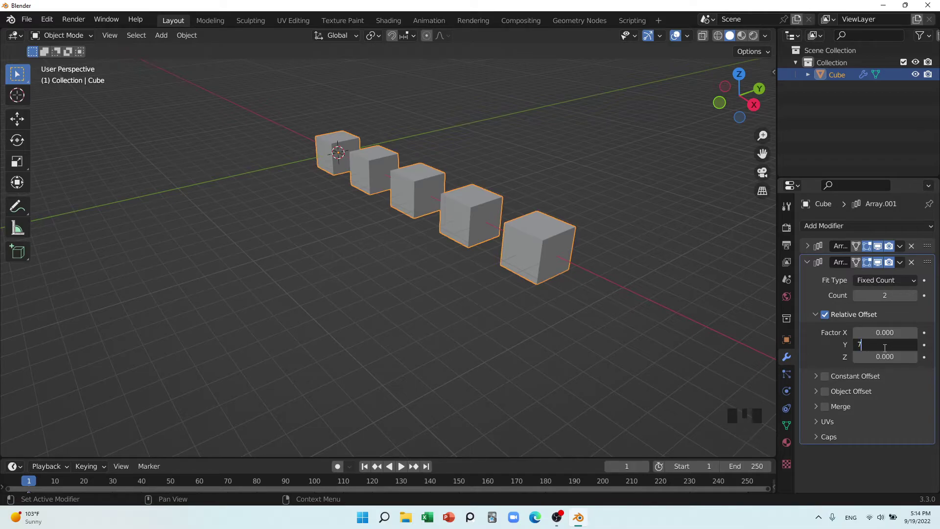
key(Return)
middle_drag(443, 269, 500, 325)
Step: Set the second Array's count to 4 and its relative offset Factor Y to 2
click(914, 295)
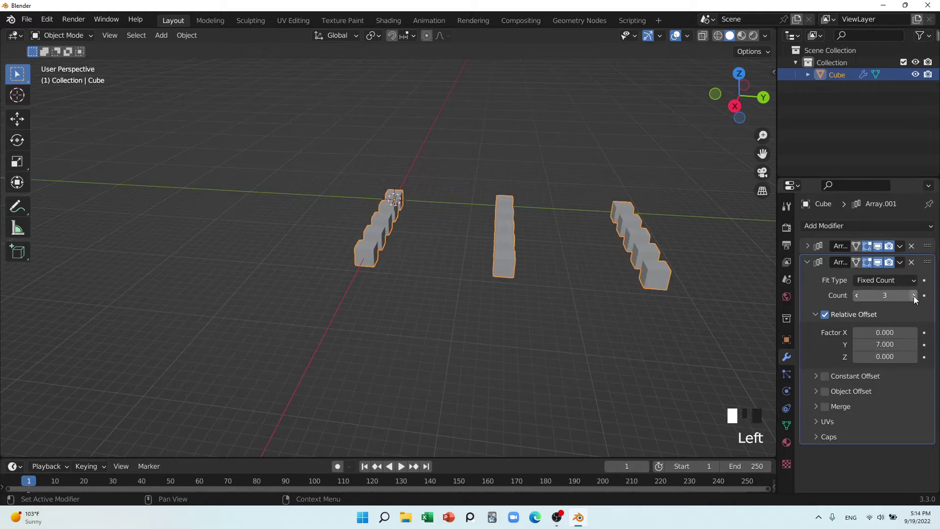
click(914, 295)
click(892, 346)
text(2)
key(Return)
middle_drag(467, 301, 523, 276)
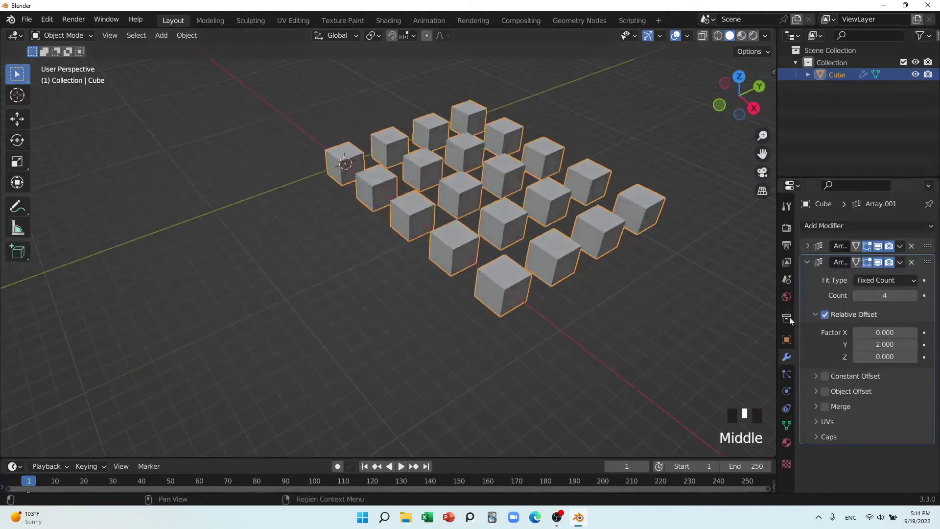
middle_drag(626, 304, 536, 277)
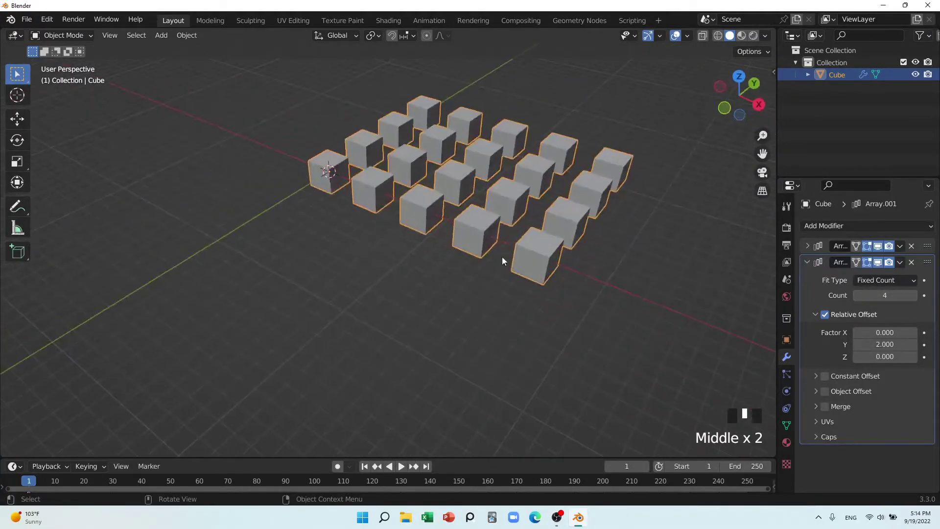
Step: Annotate the grid's two directions with 4 and 5, number the cubes along its first column and front row, and erase the strokes
mouse_move(490, 255)
middle_down()
mouse_move(579, 266)
mouse_move(434, 272)
middle_up()
key(d)
drag(476, 150, 537, 139)
drag(512, 168, 543, 199)
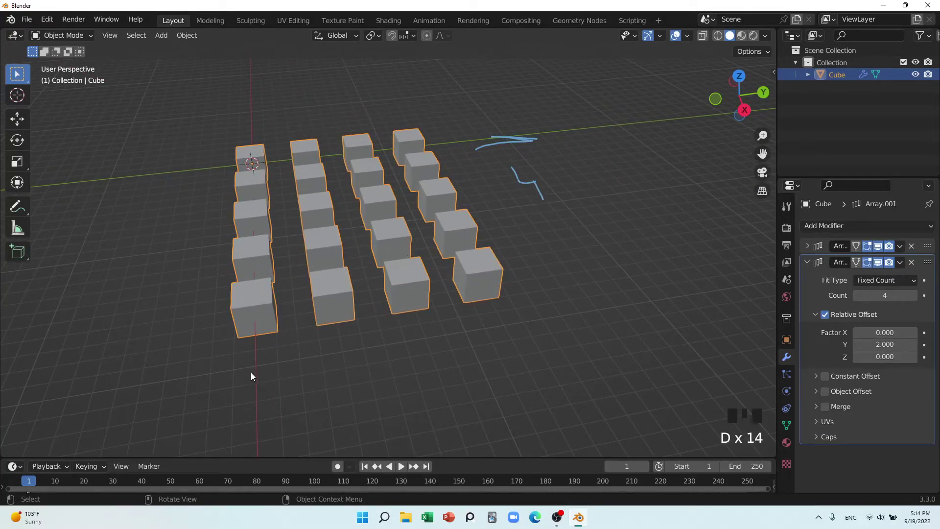
mouse_move(255, 380)
mouse_down()
mouse_move(278, 381)
mouse_move(284, 398)
mouse_up()
drag(255, 294, 254, 309)
drag(249, 255, 261, 258)
mouse_move(244, 215)
mouse_down()
mouse_move(252, 214)
mouse_move(242, 226)
mouse_up()
mouse_move(259, 172)
mouse_down()
mouse_move(271, 177)
mouse_move(248, 156)
mouse_up()
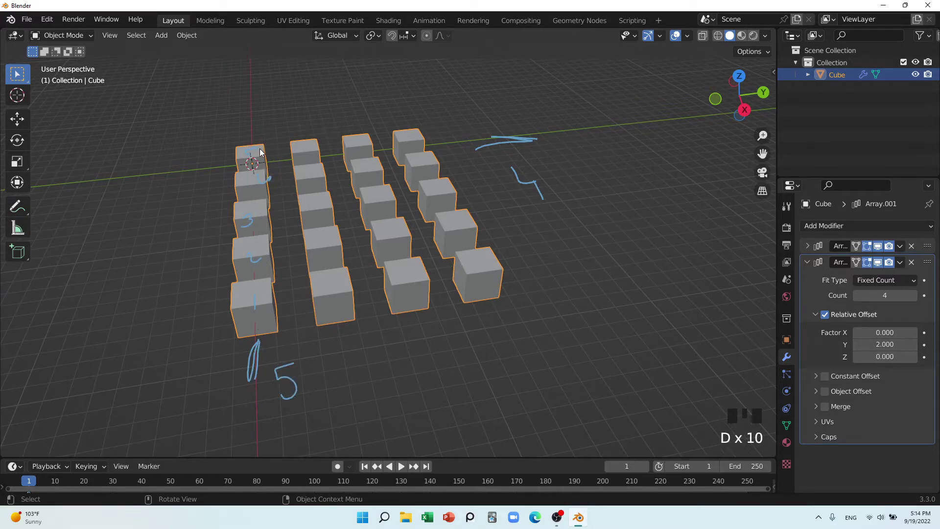
drag(334, 296, 347, 300)
drag(400, 278, 409, 295)
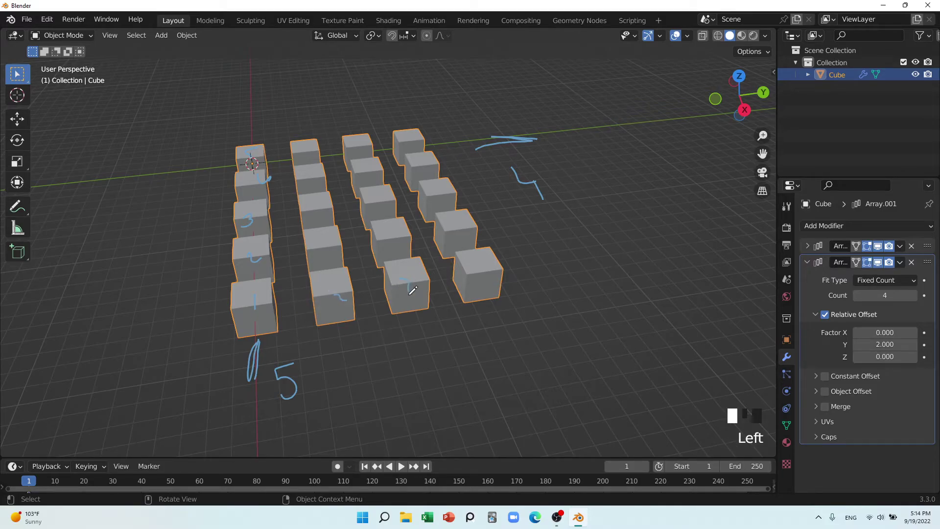
drag(477, 260, 503, 279)
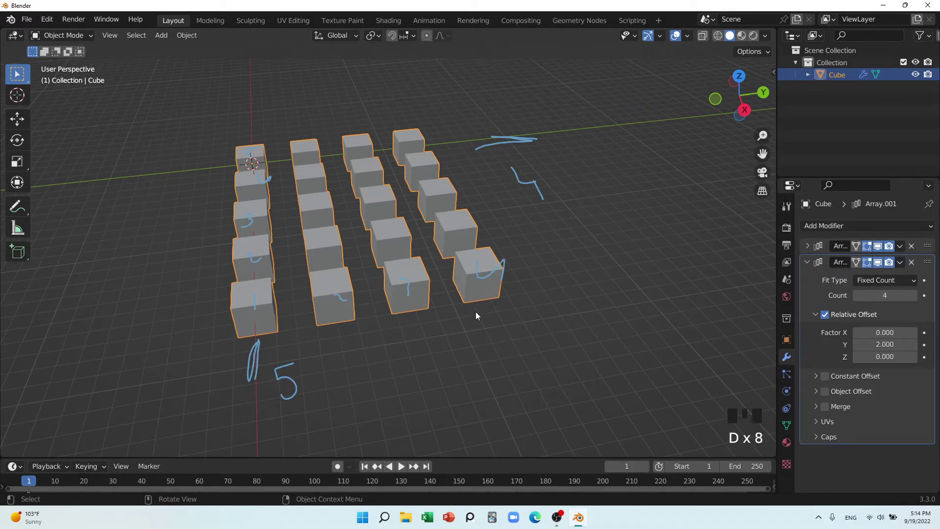
mouse_move(435, 316)
right_down()
mouse_move(283, 353)
mouse_move(564, 281)
right_up()
Step: Collapse the second Array's settings and add a third Array modifier to the cube
mouse_move(364, 174)
middle_down()
mouse_move(457, 263)
mouse_move(444, 276)
middle_up()
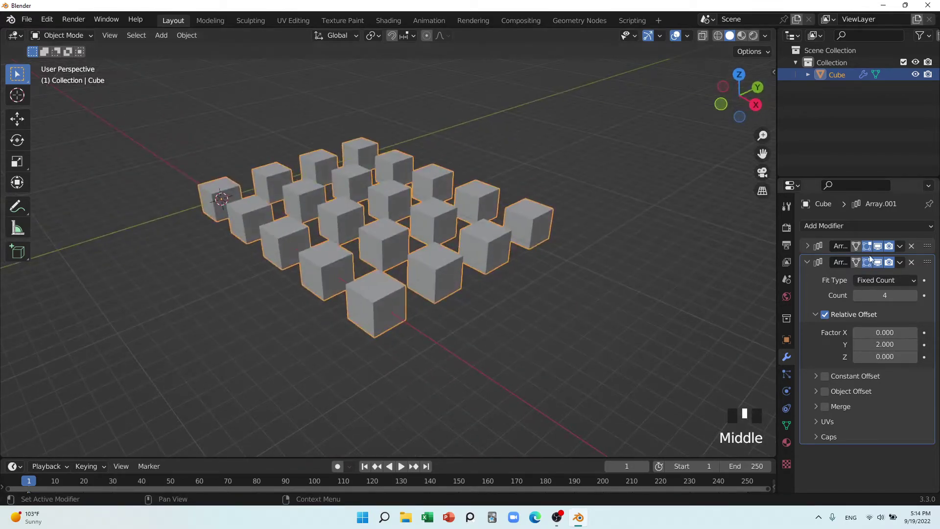
click(806, 264)
click(827, 227)
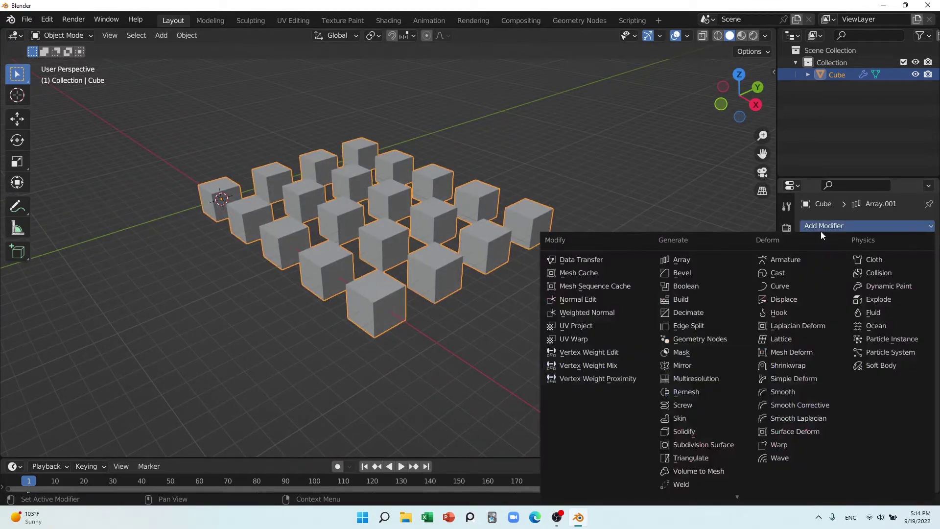
click(694, 261)
scroll(607, 271, down, 4)
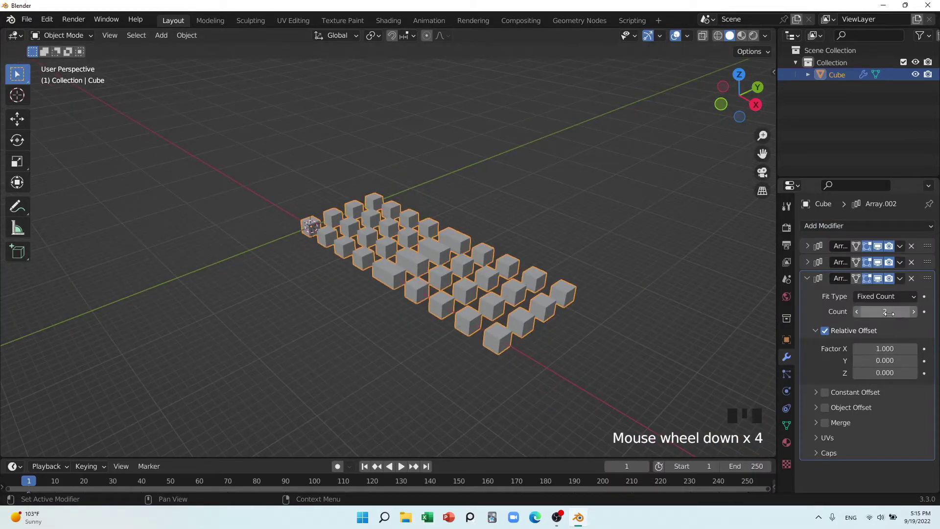
Step: Set the third Array's relative offset factors to X 0 and Z 3
click(886, 350)
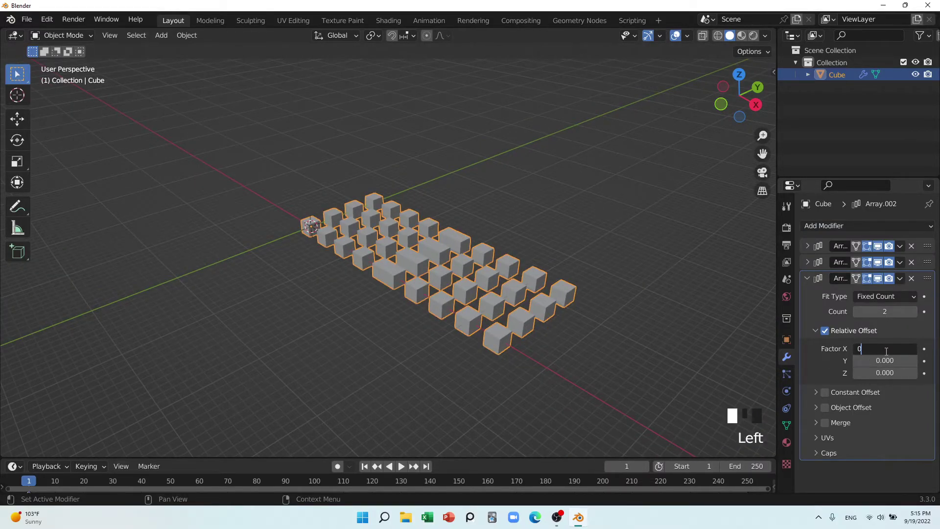
key(Tab)
key(Tab)
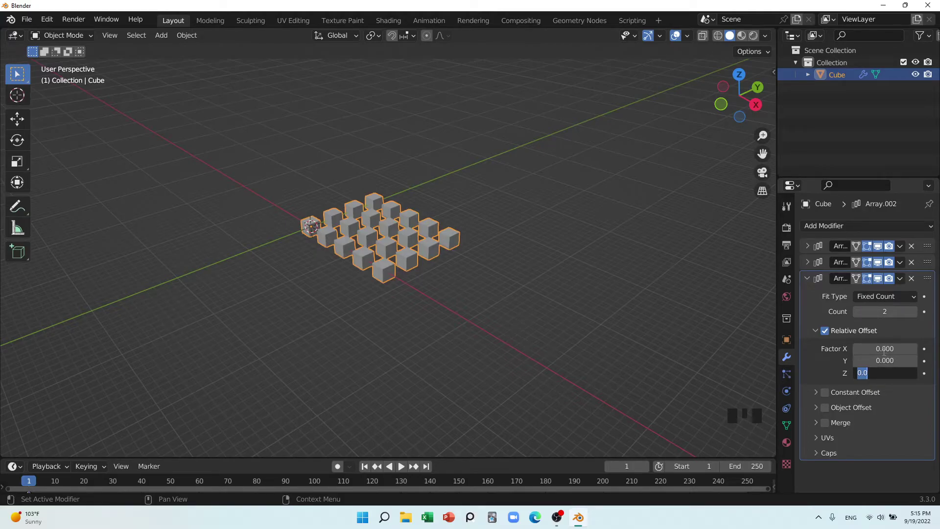
key(Return)
shift+middle_drag(394, 258, 427, 259)
shift+middle_drag(428, 260, 433, 279)
scroll(466, 335, up, 2)
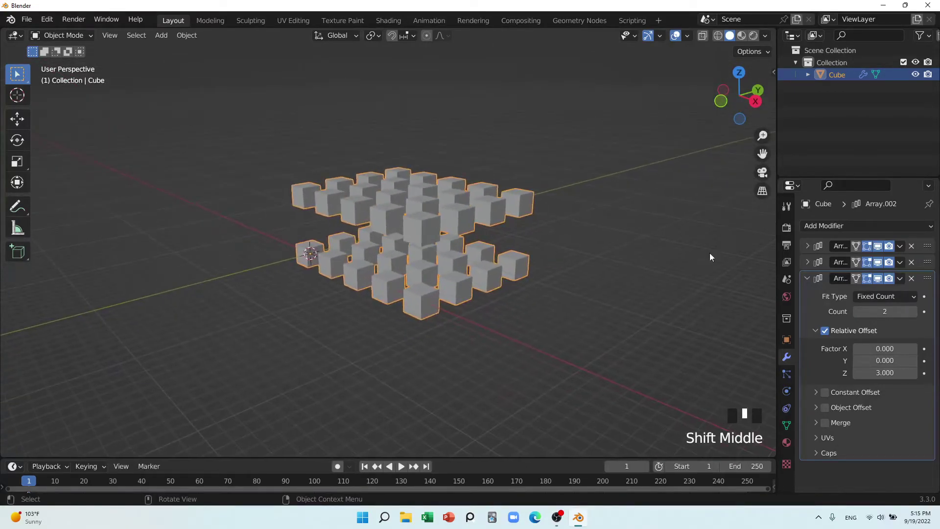
Step: Set the third Array's count to 4 to stack more layers of the cube grid
click(914, 312)
click(913, 312)
middle_drag(563, 298, 627, 333)
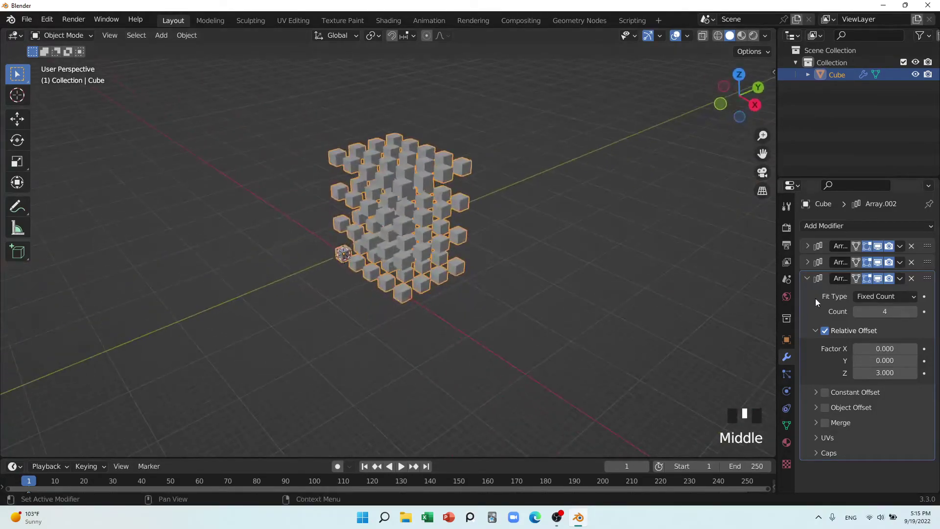
Step: Apply all three Array modifiers on the cube, starting with the third and ending with the first
click(809, 278)
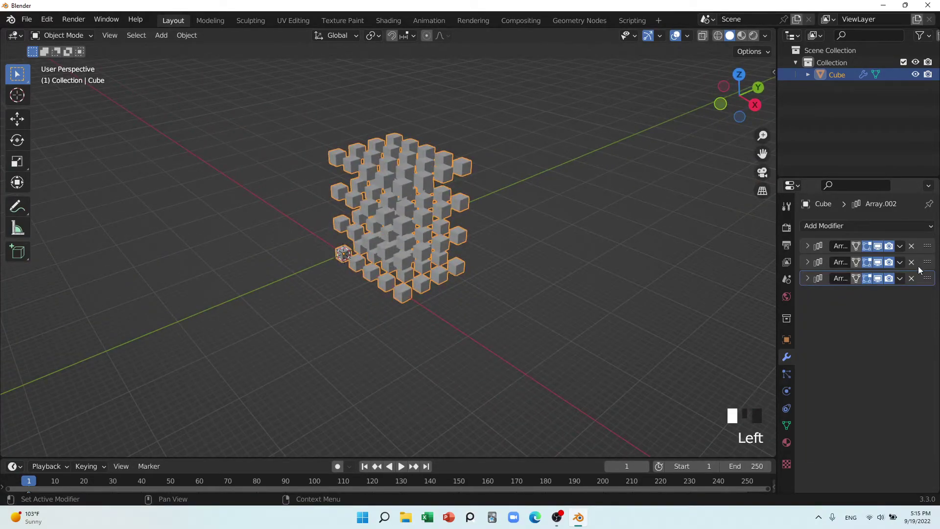
click(900, 278)
click(872, 292)
click(901, 262)
click(890, 276)
click(900, 248)
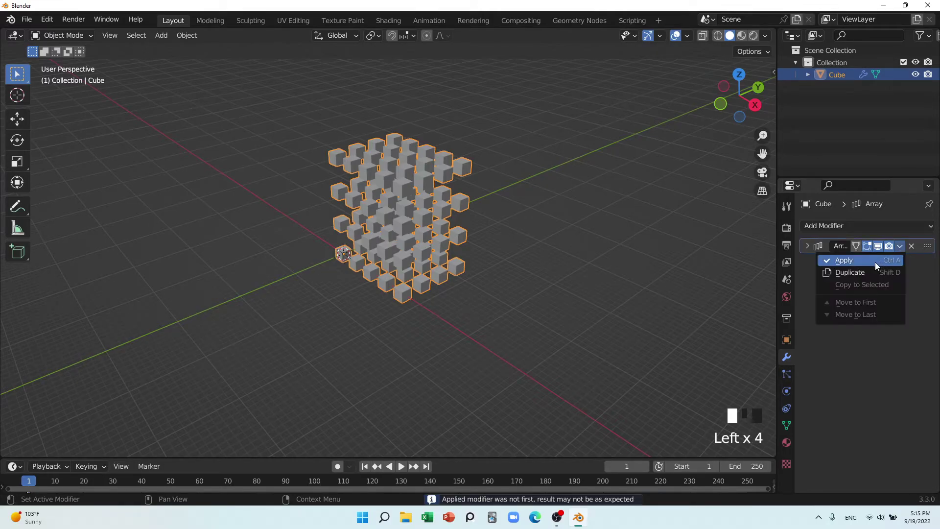
click(875, 261)
Step: Enter Edit Mode and extrude a side face of one cube in the grid outward by about 3.7 m
middle_drag(489, 286, 488, 272)
click(487, 273)
click(412, 215)
middle_drag(430, 272, 505, 272)
scroll(422, 293, up, 3)
scroll(432, 260, down, 2)
key(Tab)
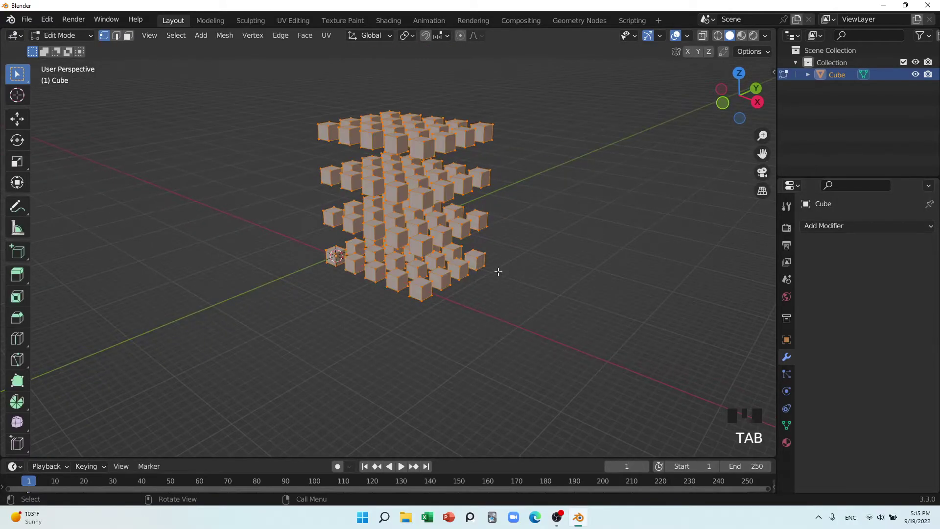
scroll(433, 243, up, 3)
middle_drag(433, 242, 446, 257)
click(504, 199)
click(504, 200)
key(2)
click(493, 192)
middle_drag(494, 208, 473, 202)
key(3)
click(422, 177)
key(e)
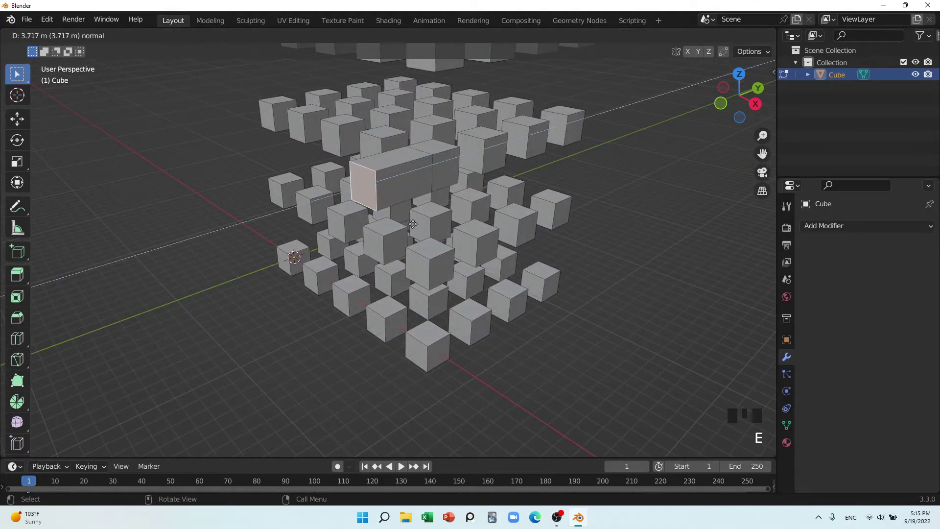
click(415, 232)
scroll(414, 240, down, 4)
middle_drag(409, 259, 436, 255)
Step: Undo the face extrusion, the Edit Mode selections and the applied modifiers to restore the three-Array stack
key(ctrl+z)
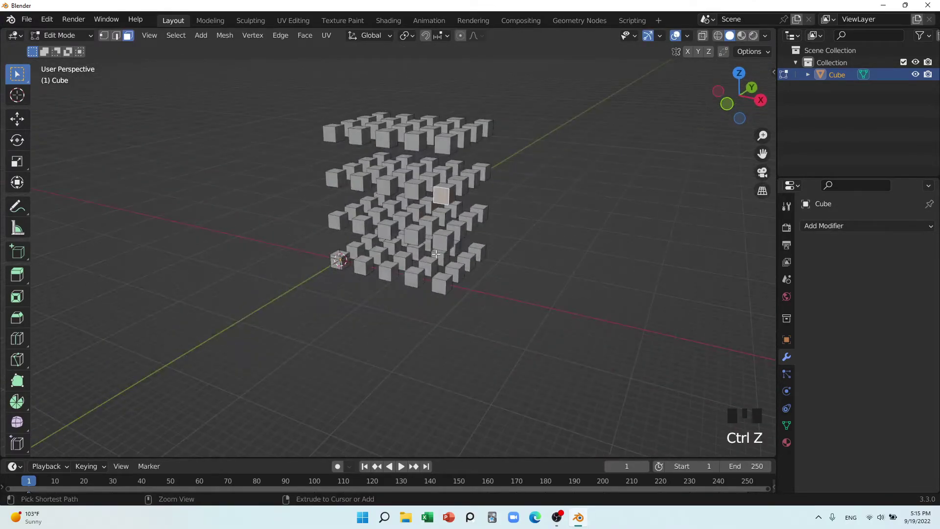
key(ctrl+z)
key(ctrl+z)
key(ctrl+z)
key(ctrl+z)
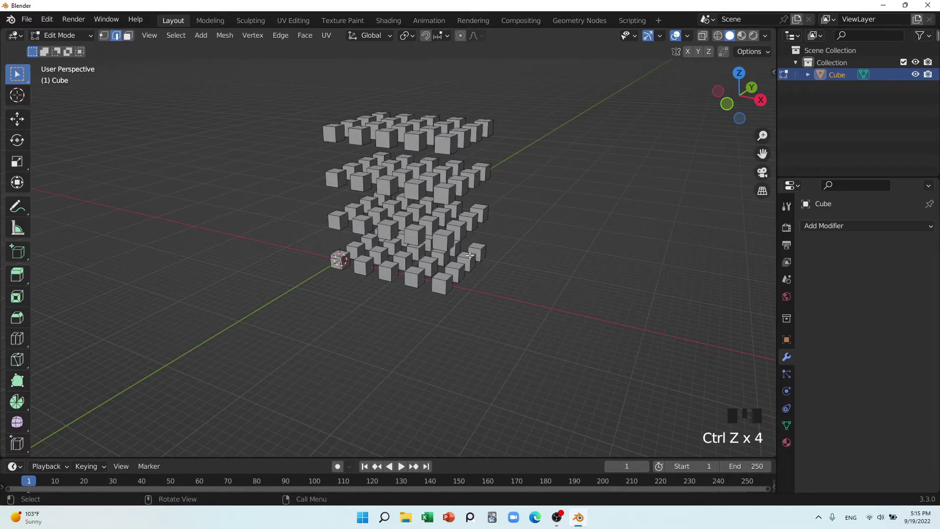
key(ctrl+z)
key(ctrl+z)
key(ctrl+z)
key(ctrl+z)
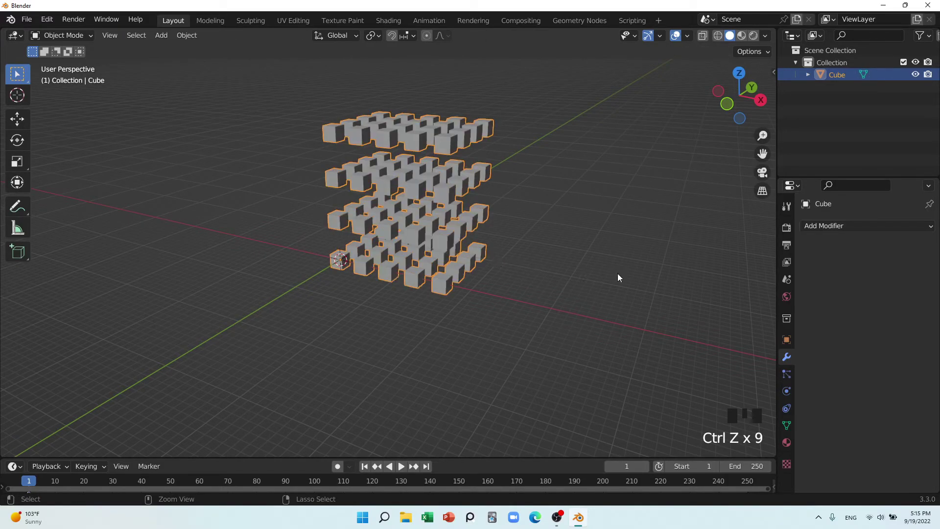
key(ctrl+z)
key(ctrl+z)
key(ctrl+z)
key(ctrl+z)
key(ctrl+z)
key(ctrl+z)
key(ctrl+z)
Step: In Edit Mode with face selection, inset the front face of the original cube by about 0.22 m
middle_drag(490, 301, 474, 298)
scroll(310, 269, up, 4)
click(272, 271)
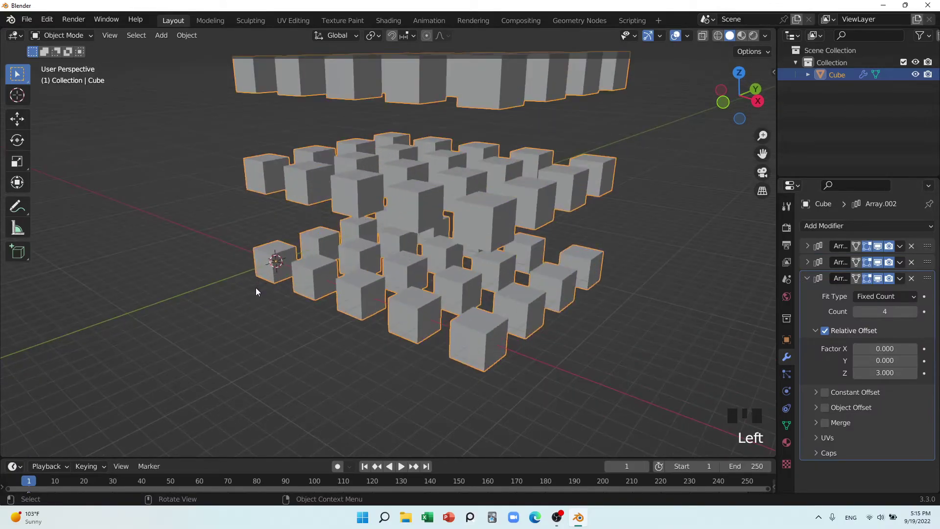
middle_drag(289, 302, 425, 284)
key(Tab)
scroll(267, 292, up, 2)
click(388, 278)
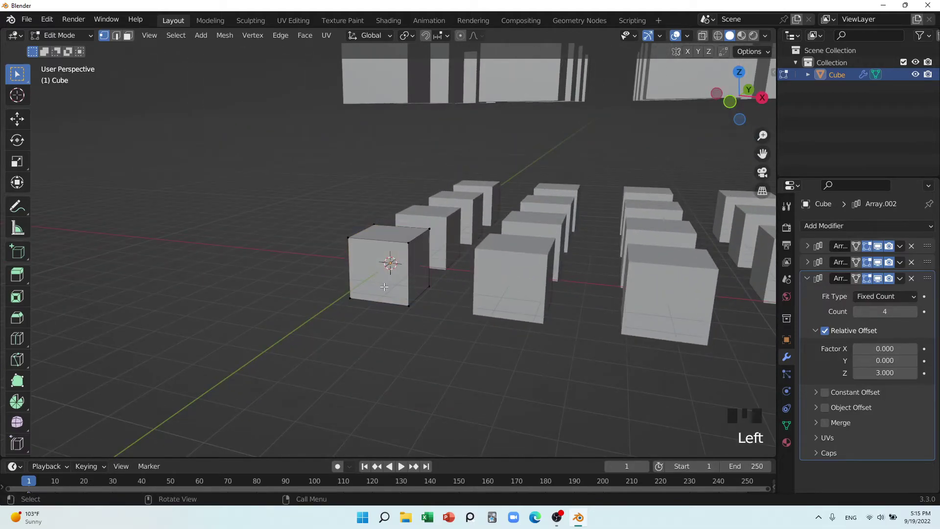
key(3)
click(379, 283)
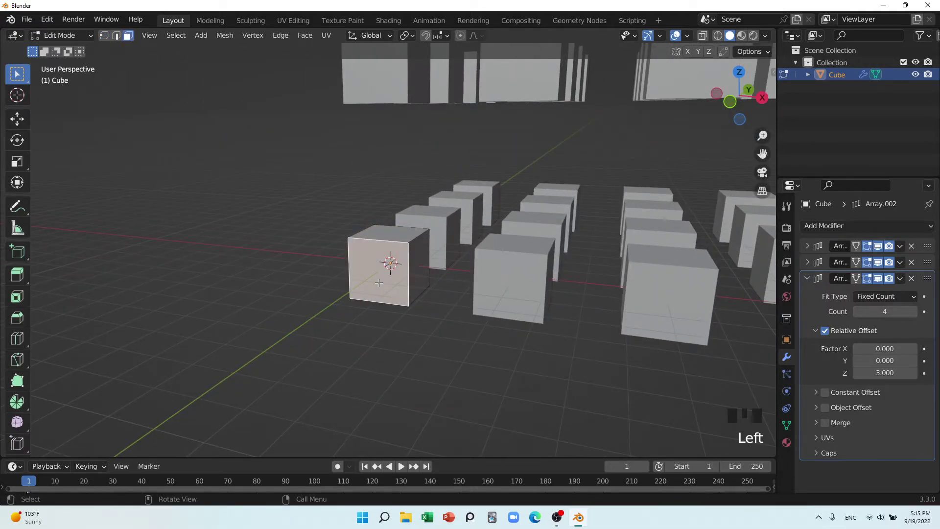
key(i)
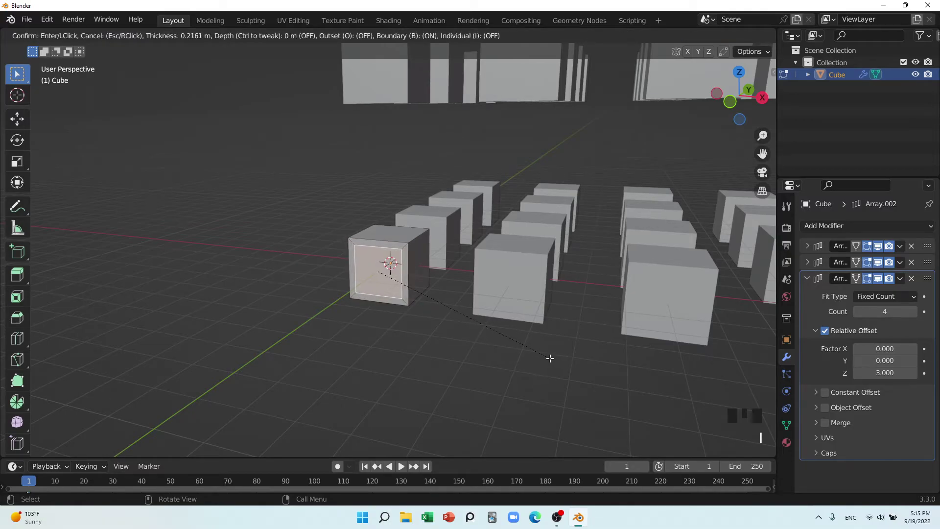
click(550, 356)
Step: Extrude the inset front face inward by about 0.31 m to form a recess in every arrayed cube
scroll(391, 305, up, 2)
key(e)
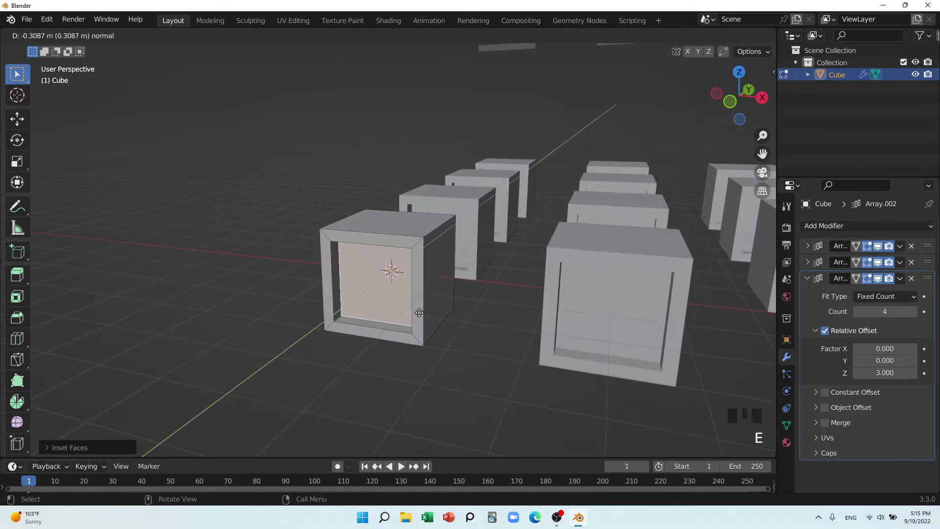
click(419, 312)
scroll(416, 289, down, 2)
middle_drag(416, 288, 451, 291)
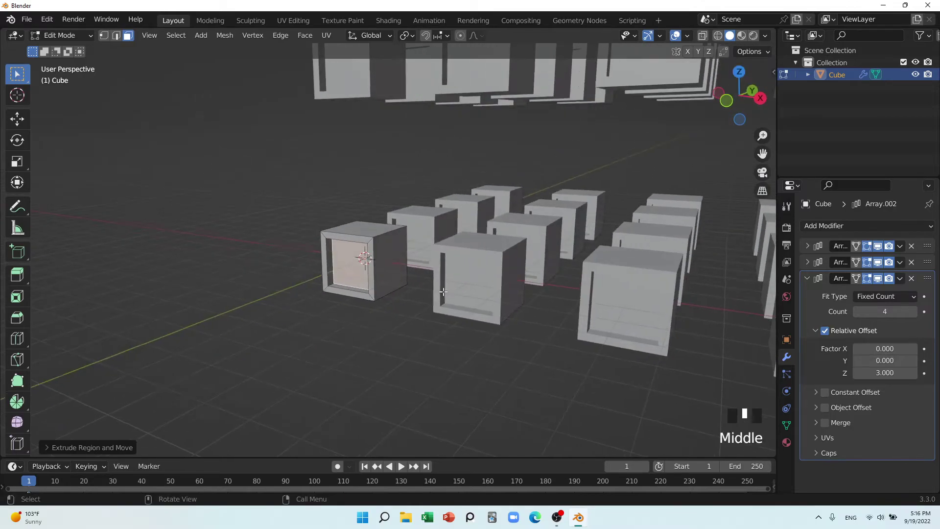
scroll(456, 292, down, 4)
shift+middle_drag(524, 255, 343, 429)
middle_drag(449, 266, 439, 295)
shift+middle_drag(277, 404, 387, 308)
Step: Inset the original cube's top face, extrude it upward into a raised block, and return to Object Mode
click(322, 309)
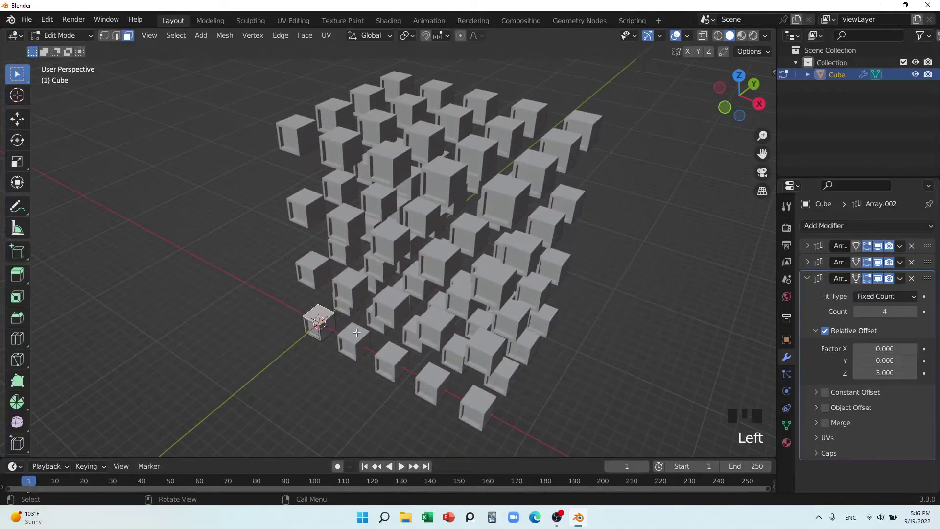
key(i)
click(482, 359)
key(e)
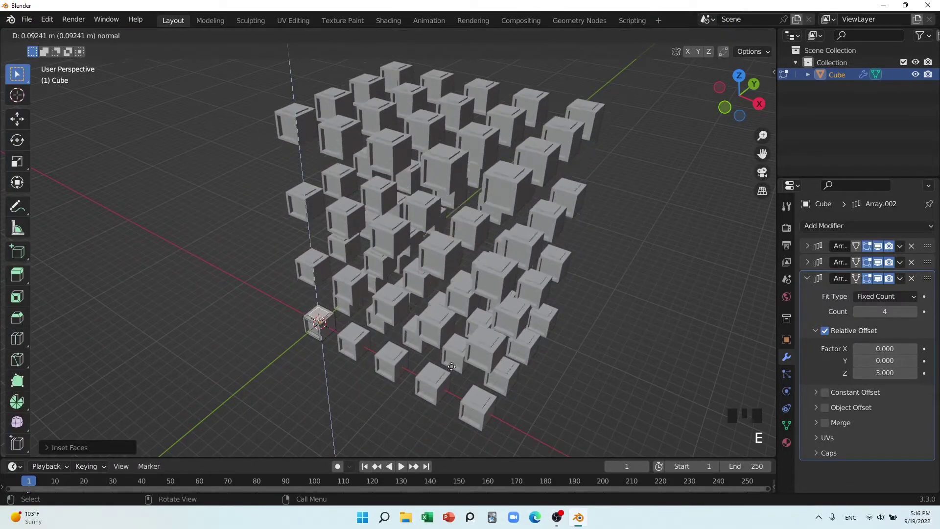
click(505, 313)
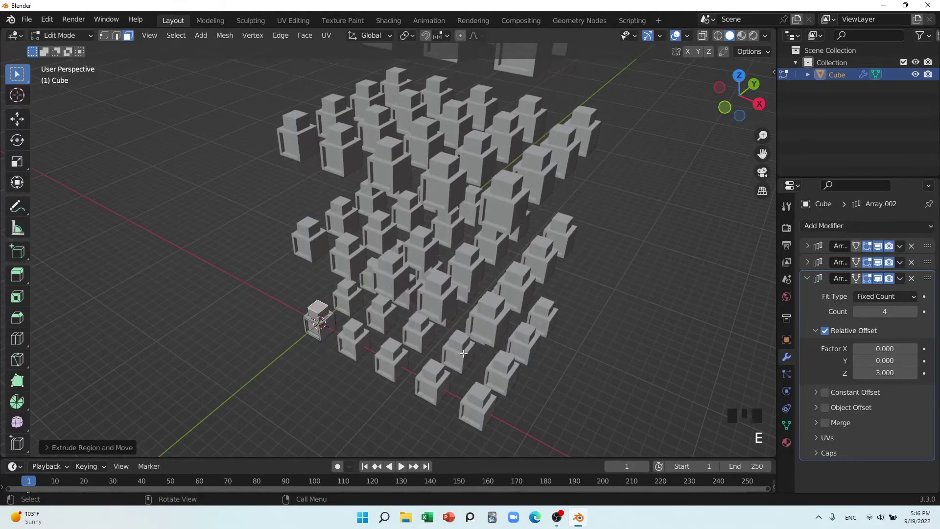
scroll(505, 314, down, 3)
key(Tab)
middle_drag(521, 317, 586, 339)
scroll(586, 339, up, 2)
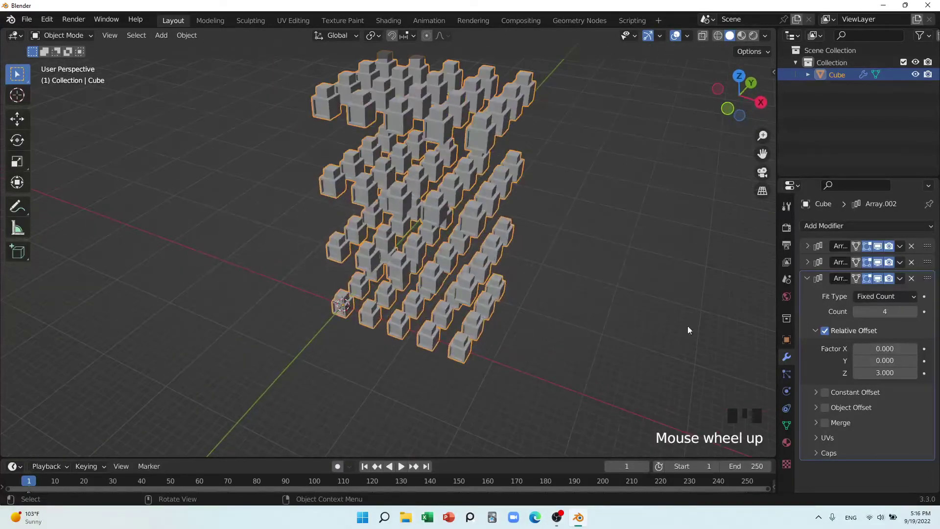
Step: Apply the third, second and first Array modifiers to turn the modified cube grid into real geometry
click(900, 278)
click(877, 293)
click(900, 263)
click(901, 276)
click(900, 247)
click(880, 260)
middle_drag(648, 310, 537, 303)
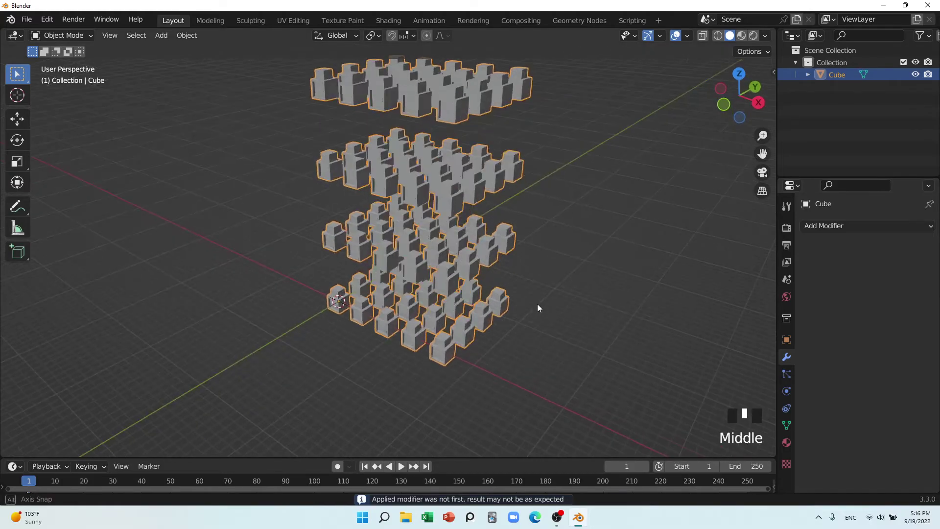
Step: Select individual faces on several cubes in Edit Mode to check that each copy is editable, then leave Edit Mode
scroll(490, 294, down, 3)
key(Tab)
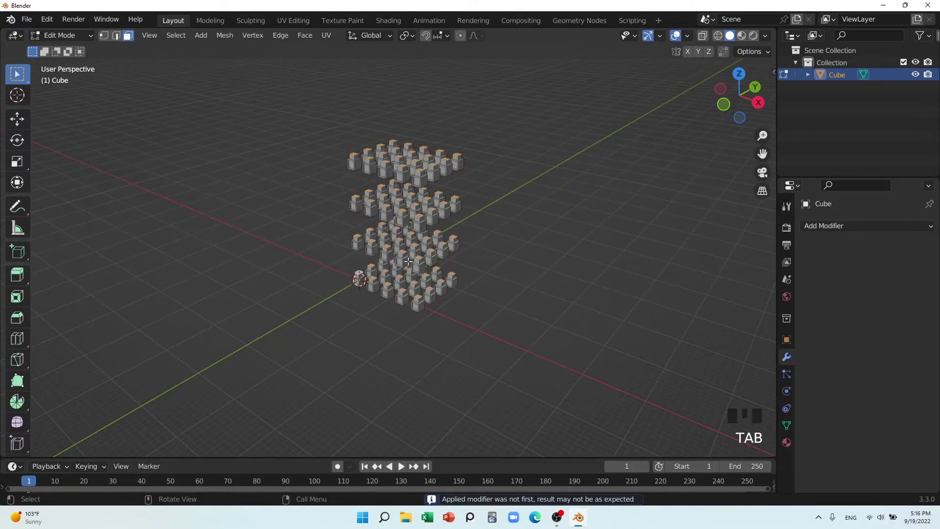
scroll(425, 283, up, 3)
middle_drag(424, 283, 392, 225)
click(393, 225)
click(390, 208)
click(369, 193)
click(348, 180)
click(318, 165)
middle_drag(322, 213, 500, 296)
key(Tab)
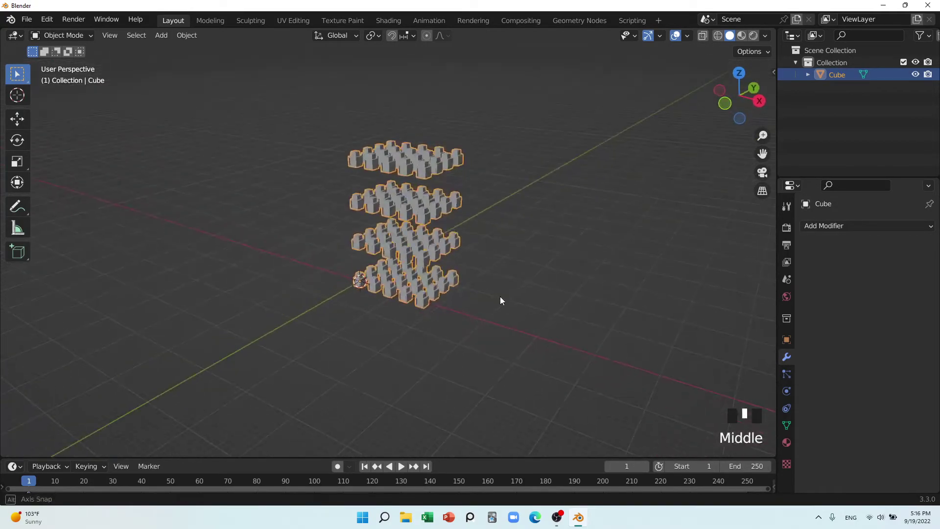
Step: Delete the whole cube grid object from the scene
scroll(509, 301, up, 2)
key(x)
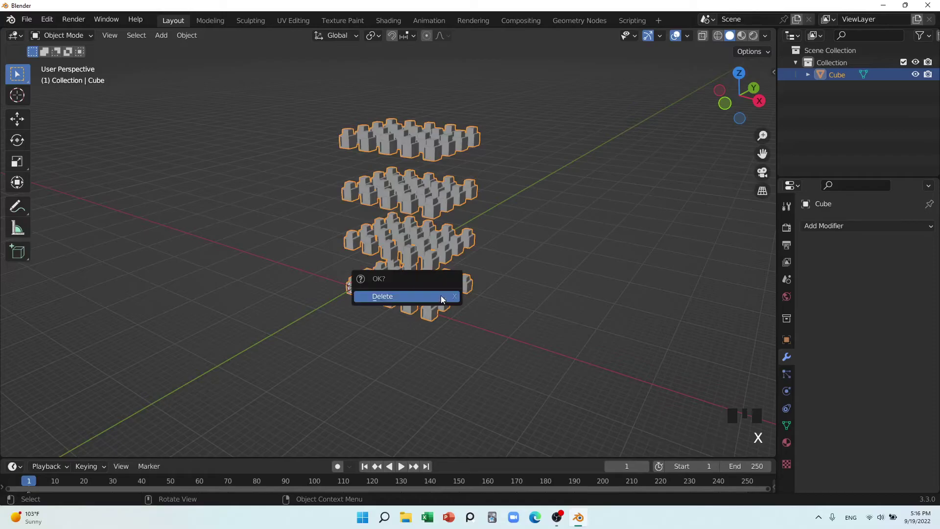
click(441, 296)
scroll(348, 307, up, 4)
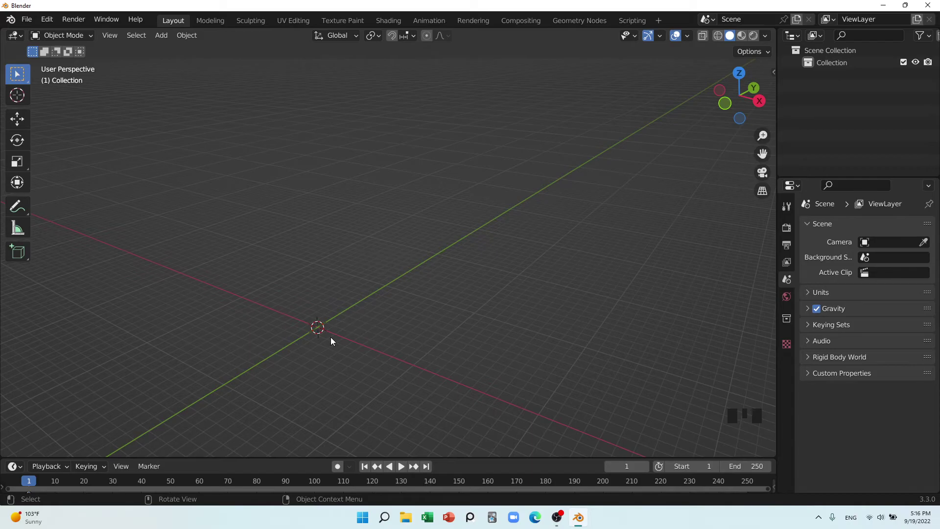
Step: Add a new mesh cube at the scene's origin
key(shift+a)
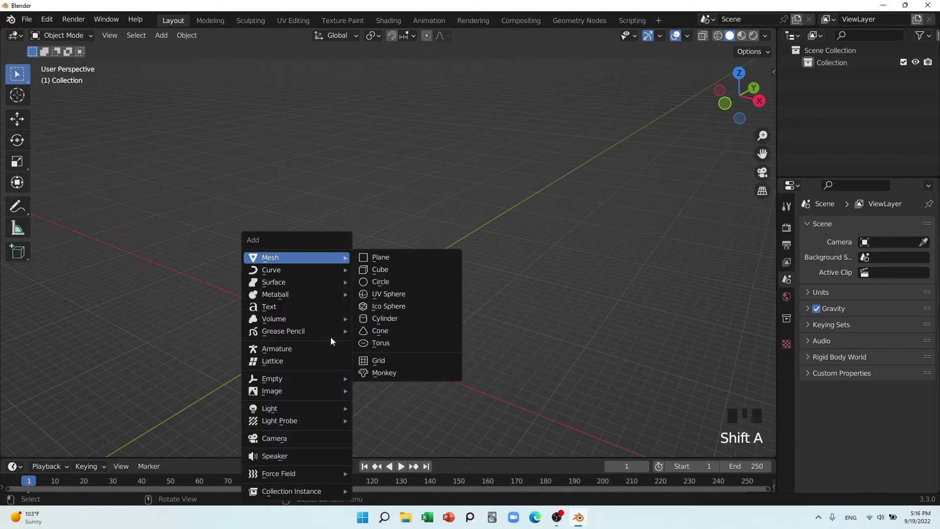
mouse_move(299, 271)
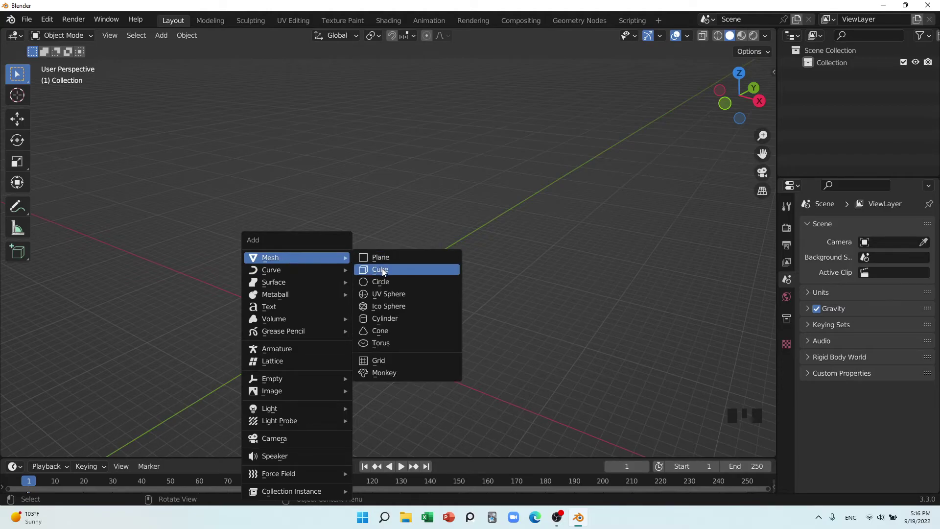
click(382, 269)
middle_drag(349, 336, 363, 330)
scroll(310, 374, up, 4)
shift+middle_drag(311, 374, 417, 293)
scroll(395, 272, up, 2)
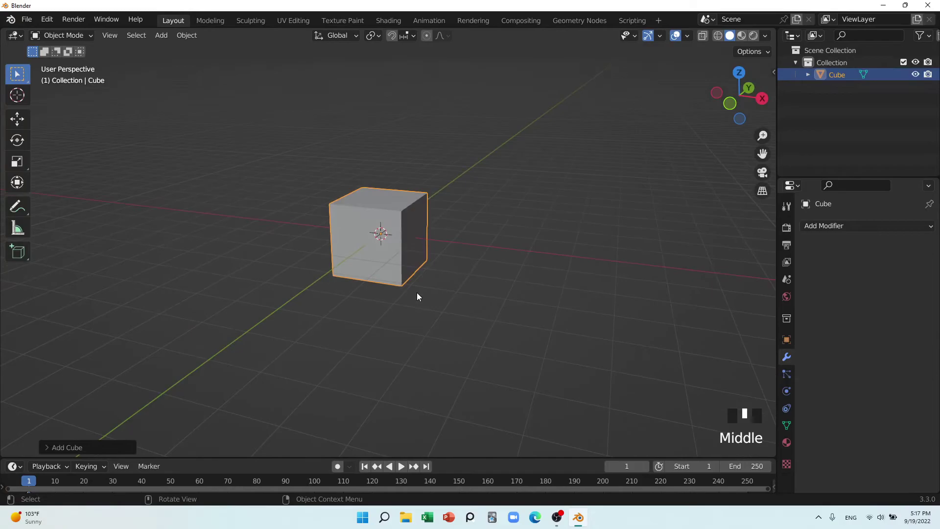
Step: Move the new cube up along the Z axis so its base sits near the ground grid
key(g)
key(z)
click(412, 250)
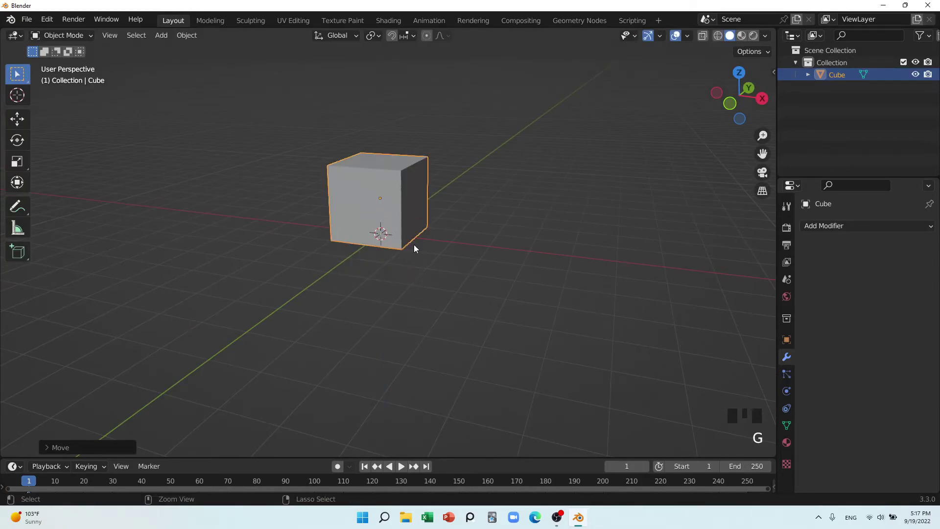
shift+middle_drag(454, 266, 430, 324)
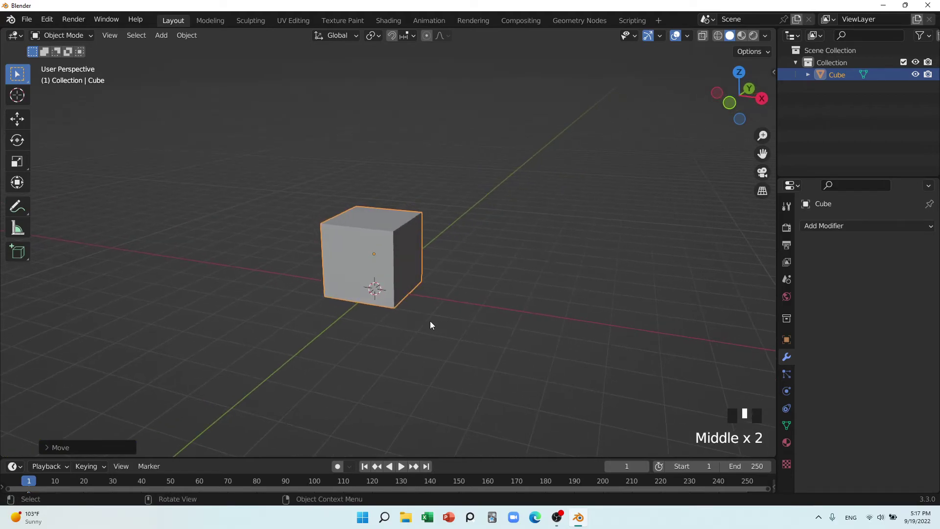
Step: Delete the cube's front face in Edit Mode to make an open box, and return to Object Mode
key(Tab)
click(332, 266)
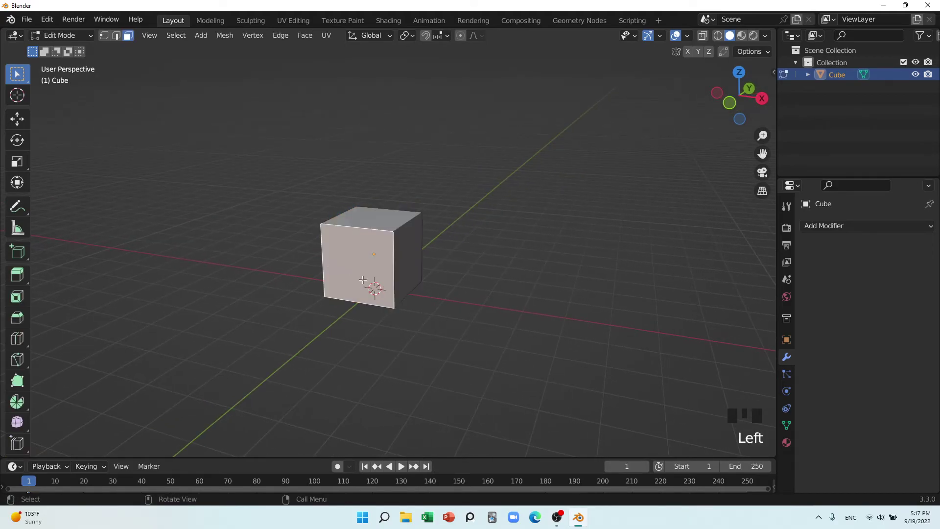
key(x)
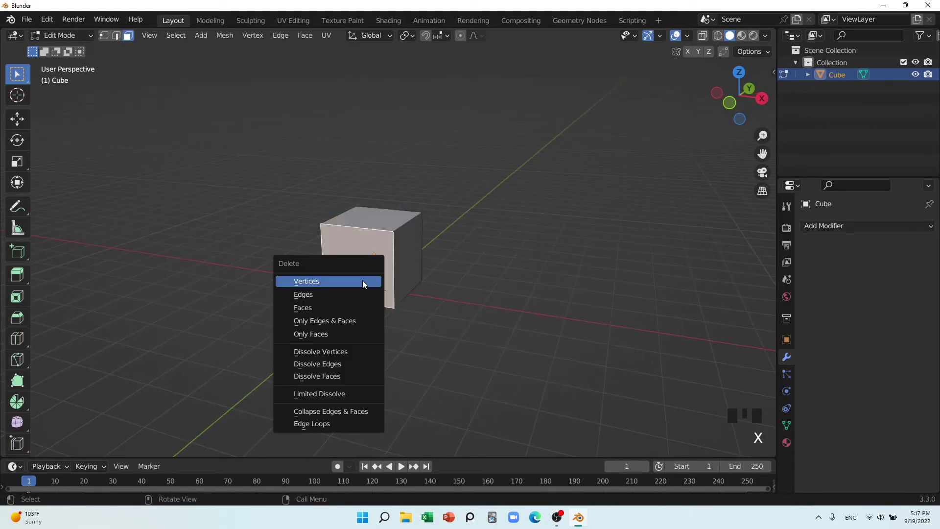
click(327, 303)
middle_drag(327, 302, 416, 295)
key(Tab)
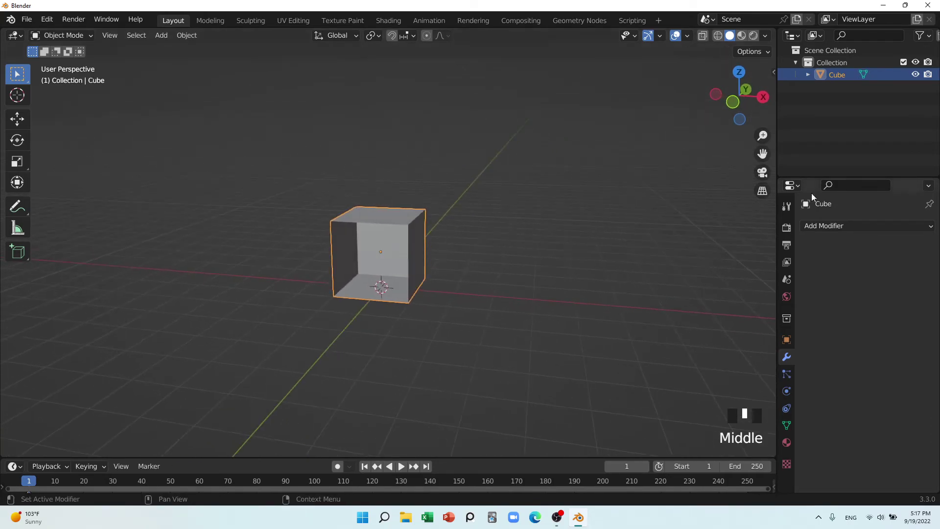
Step: Add an Array modifier to the open box
click(843, 225)
click(686, 260)
middle_drag(537, 283, 504, 308)
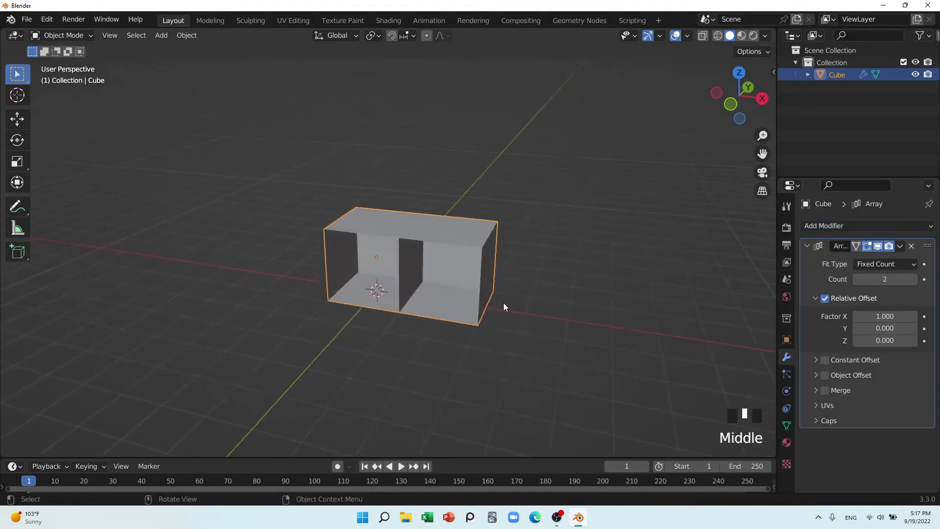
scroll(400, 303, up, 2)
middle_drag(400, 304, 401, 289)
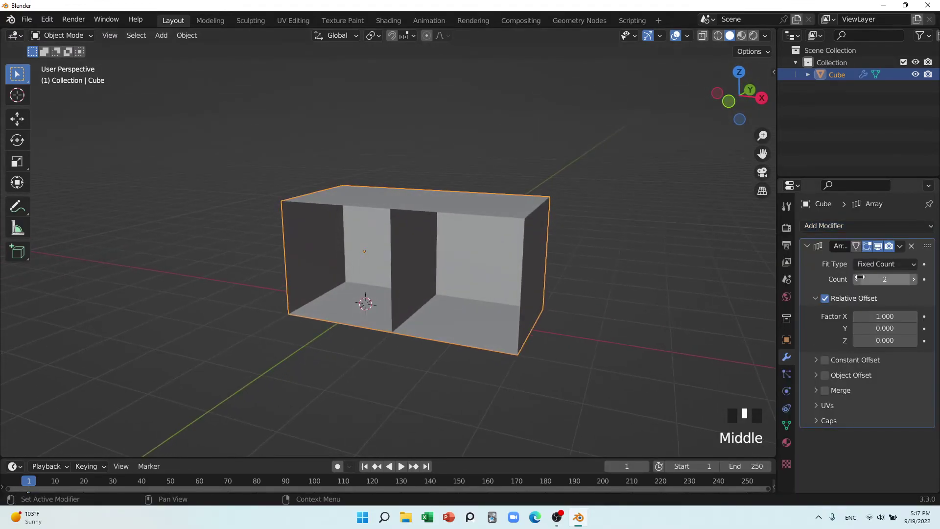
Step: Add a second Array modifier to the open box
click(823, 227)
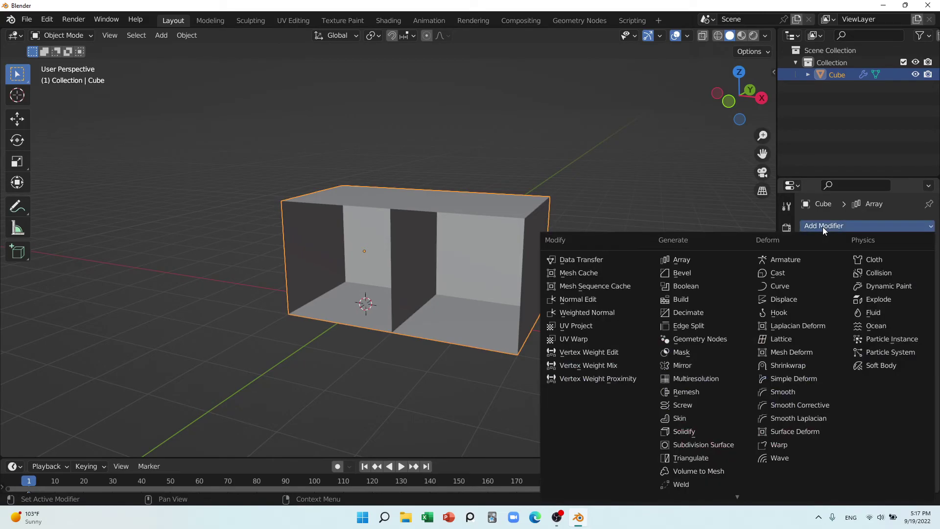
click(699, 260)
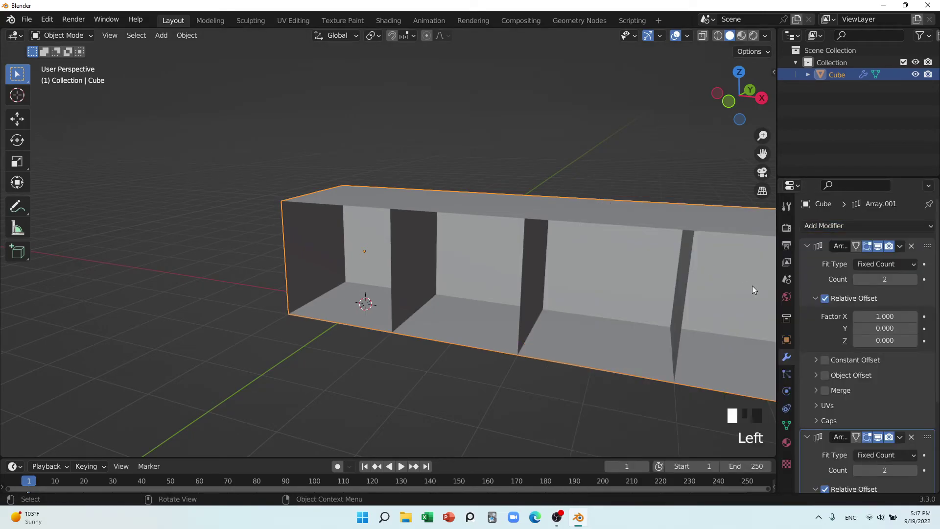
Step: Set the first Array modifier's relative offset to X 0 and Z 1, and its count to 3
click(874, 316)
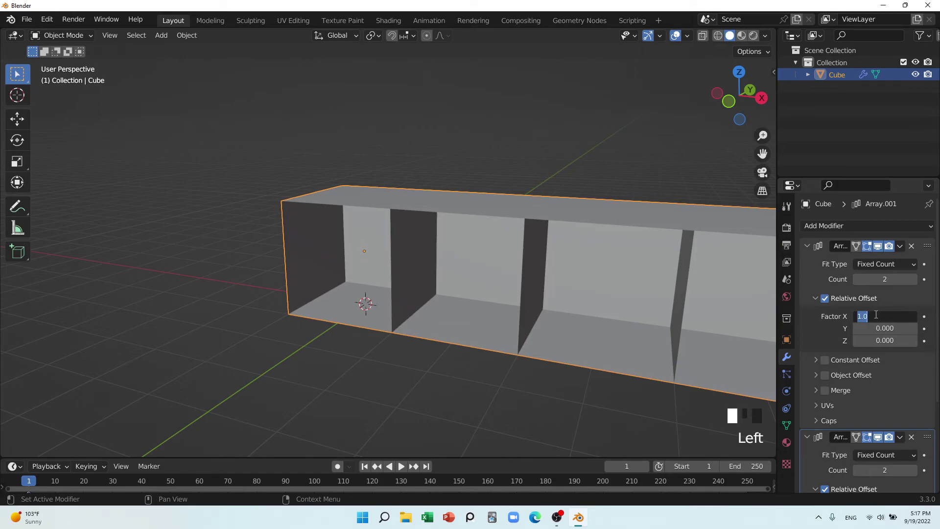
key(Tab)
key(Tab)
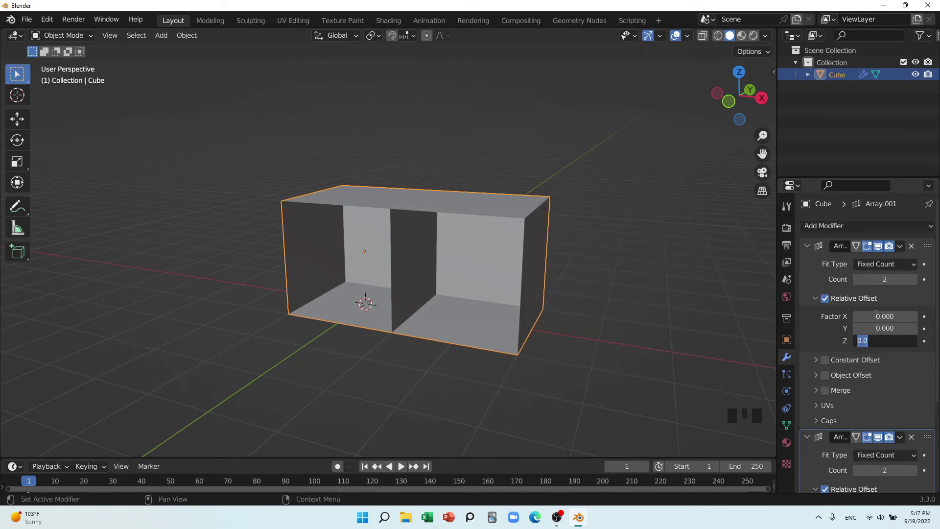
text(1)
key(Return)
scroll(339, 199, down, 3)
middle_drag(339, 199, 385, 257)
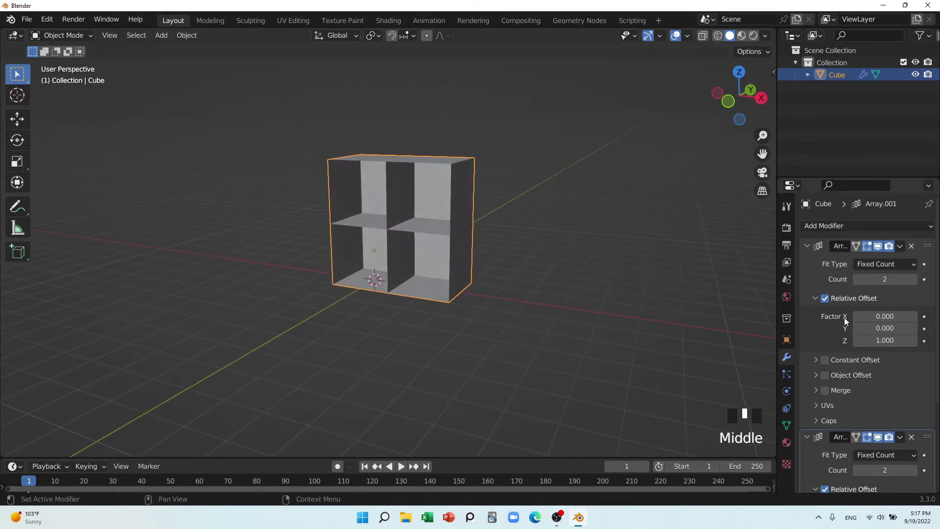
click(914, 279)
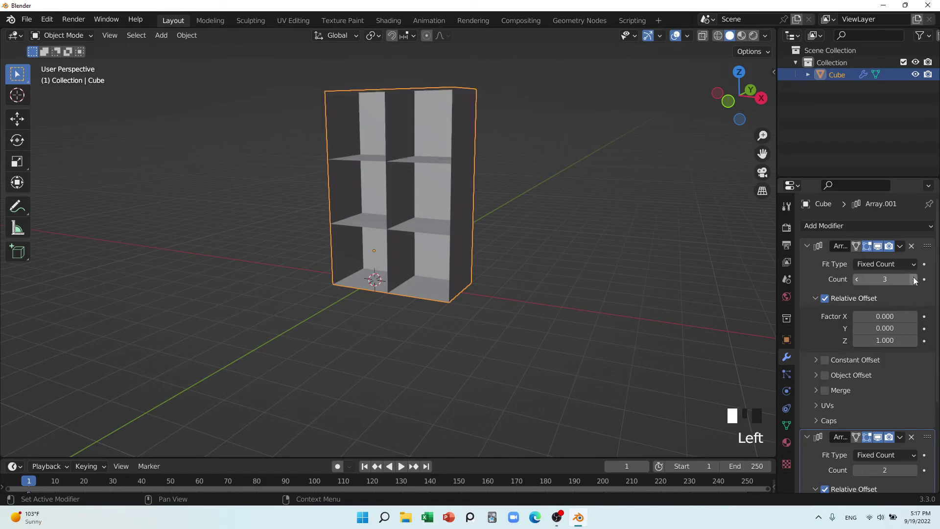
middle_drag(521, 316, 503, 328)
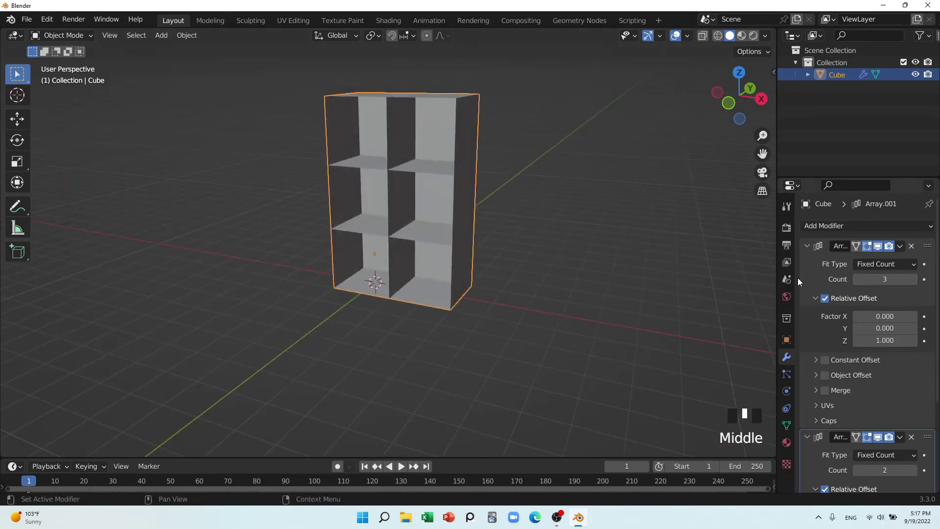
Step: Add a Solidify modifier to the box grid and set its thickness to 0.1 m
click(867, 229)
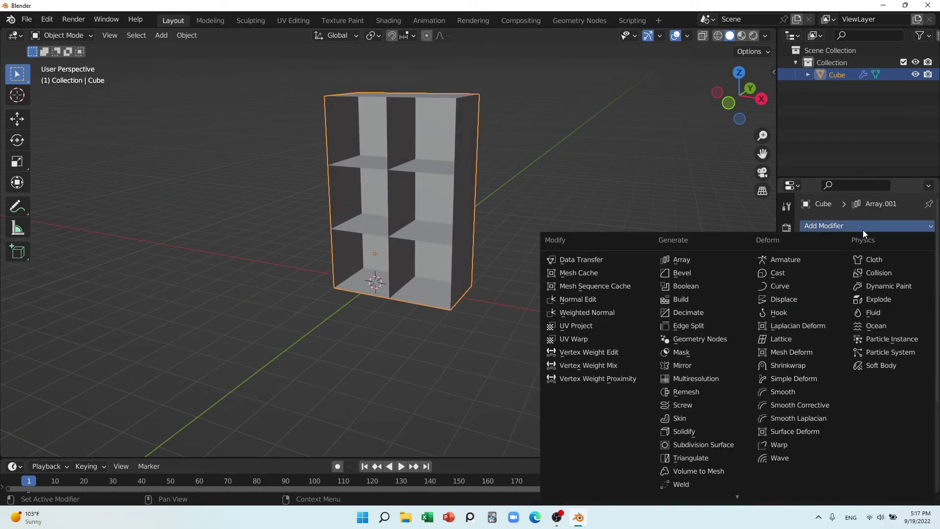
click(691, 432)
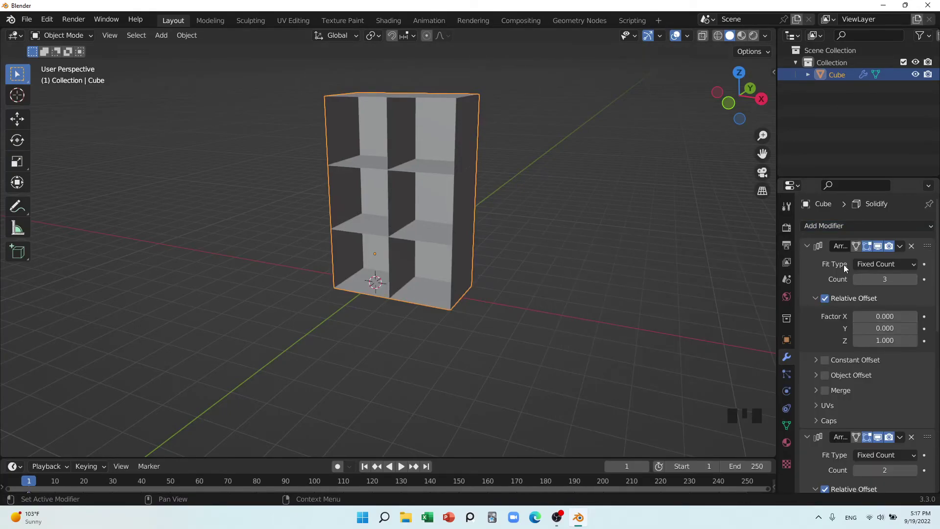
click(807, 245)
click(806, 263)
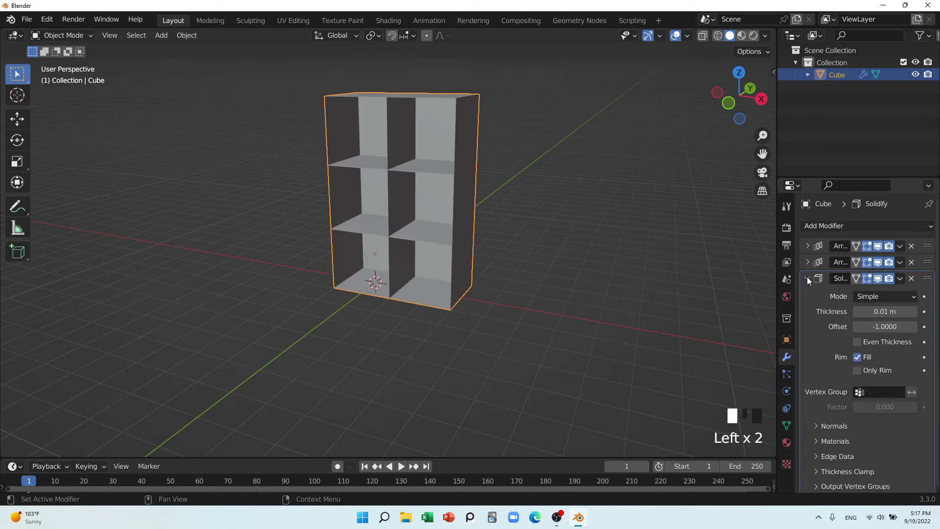
mouse_move(885, 312)
mouse_down()
mouse_move(924, 312)
mouse_move(898, 312)
mouse_up()
scroll(495, 191, up, 4)
middle_drag(500, 193, 491, 392)
middle_drag(452, 332, 470, 332)
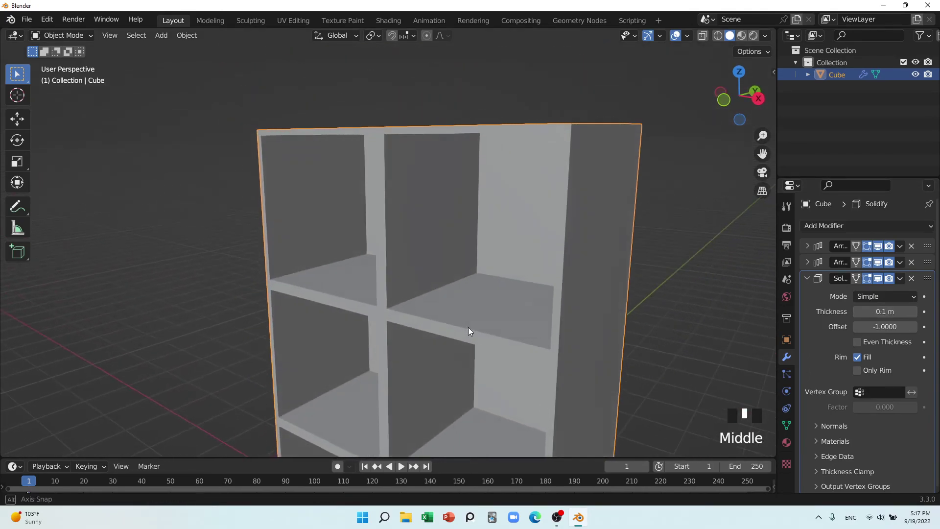
Step: Shade the shelf smooth and enable Auto Smooth in its mesh normals settings
right_click(512, 158)
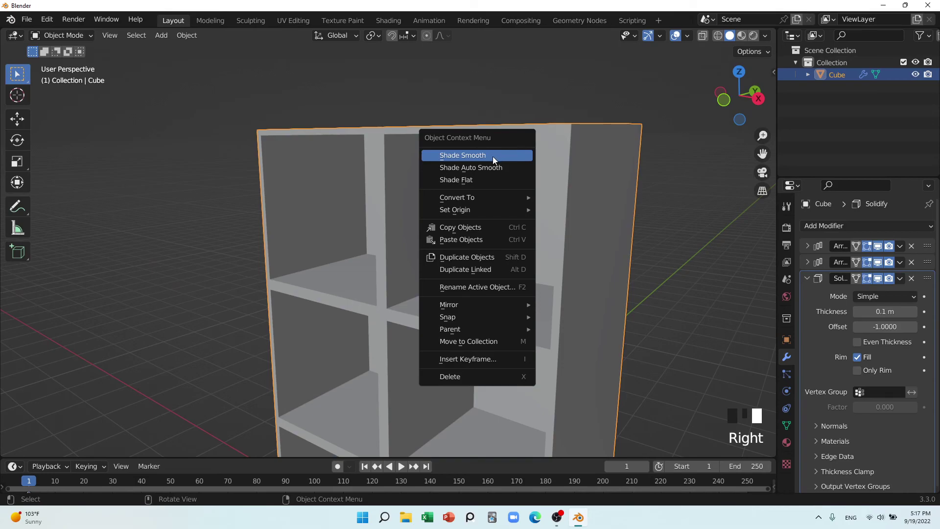
click(493, 157)
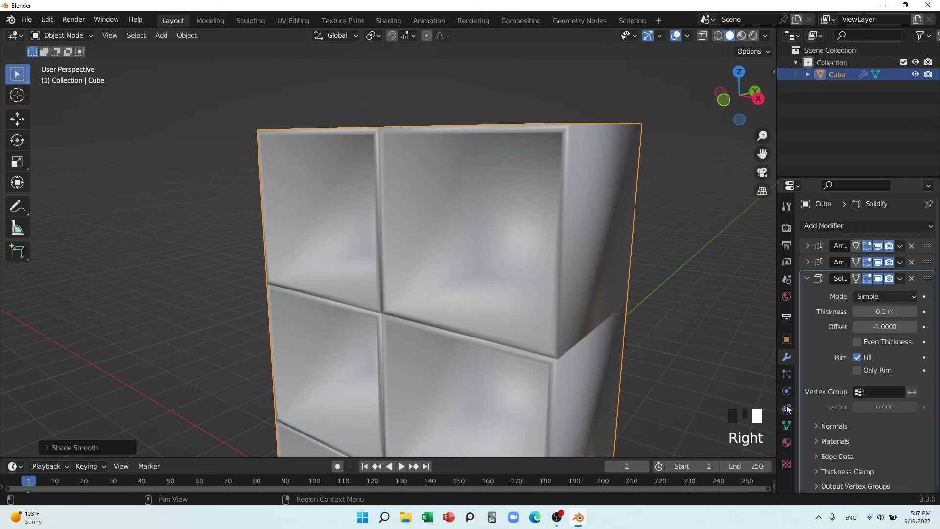
click(787, 425)
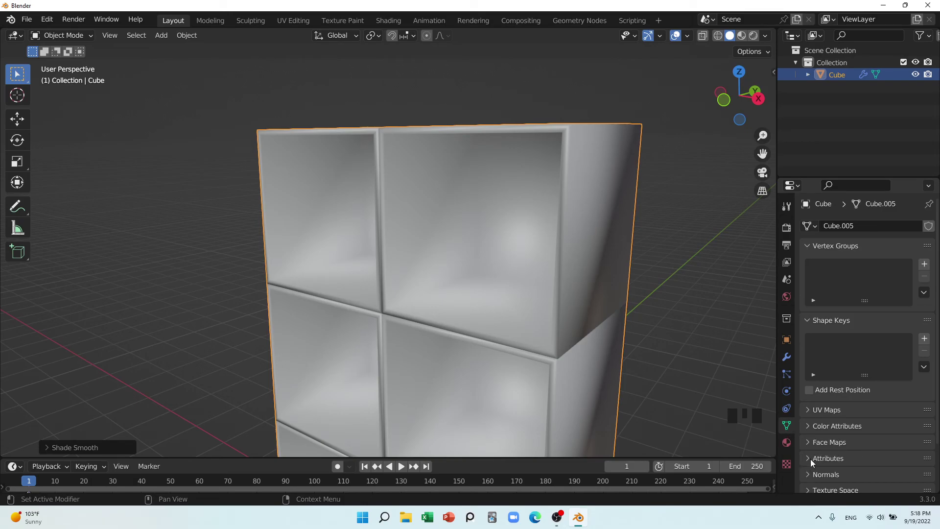
scroll(810, 459, down, 2)
click(810, 435)
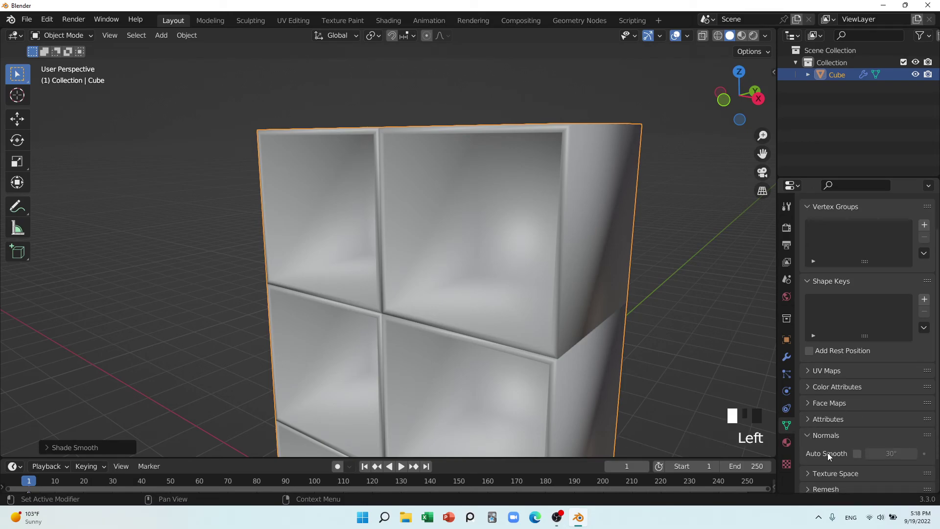
click(855, 455)
scroll(441, 279, down, 5)
mouse_move(381, 268)
middle_down()
mouse_move(396, 305)
mouse_move(378, 279)
mouse_move(437, 205)
mouse_move(541, 256)
mouse_move(468, 251)
mouse_move(445, 213)
mouse_move(331, 289)
mouse_move(338, 319)
mouse_move(362, 309)
middle_up()
scroll(442, 209, up, 1)
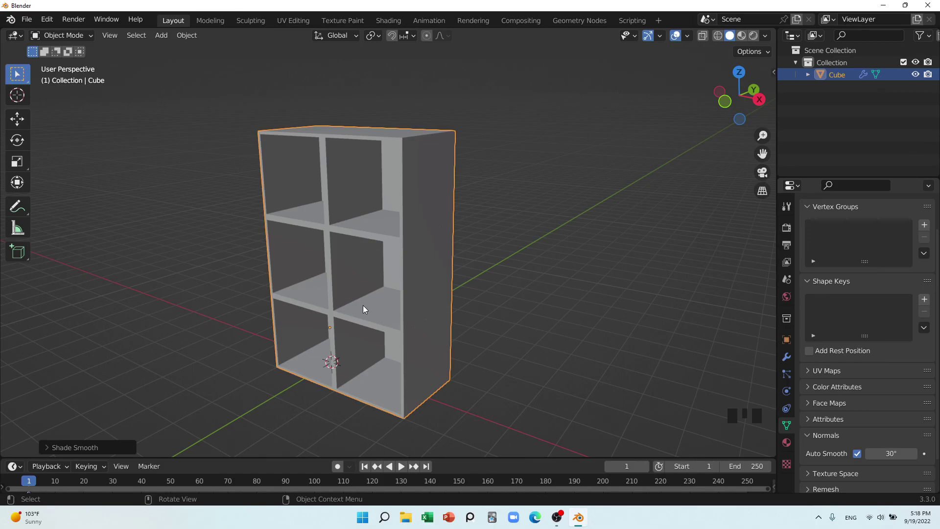
scroll(363, 305, down, 2)
middle_drag(368, 304, 404, 316)
scroll(368, 305, up, 3)
scroll(392, 318, down, 2)
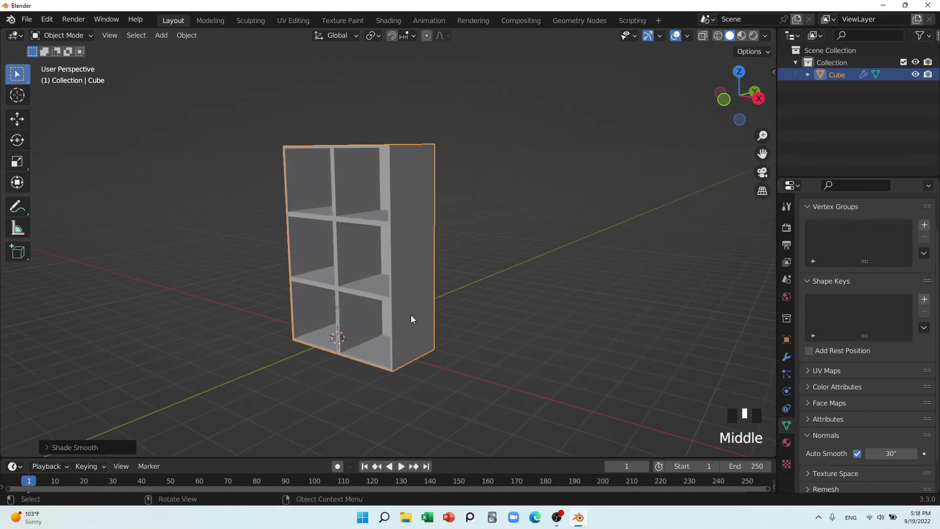